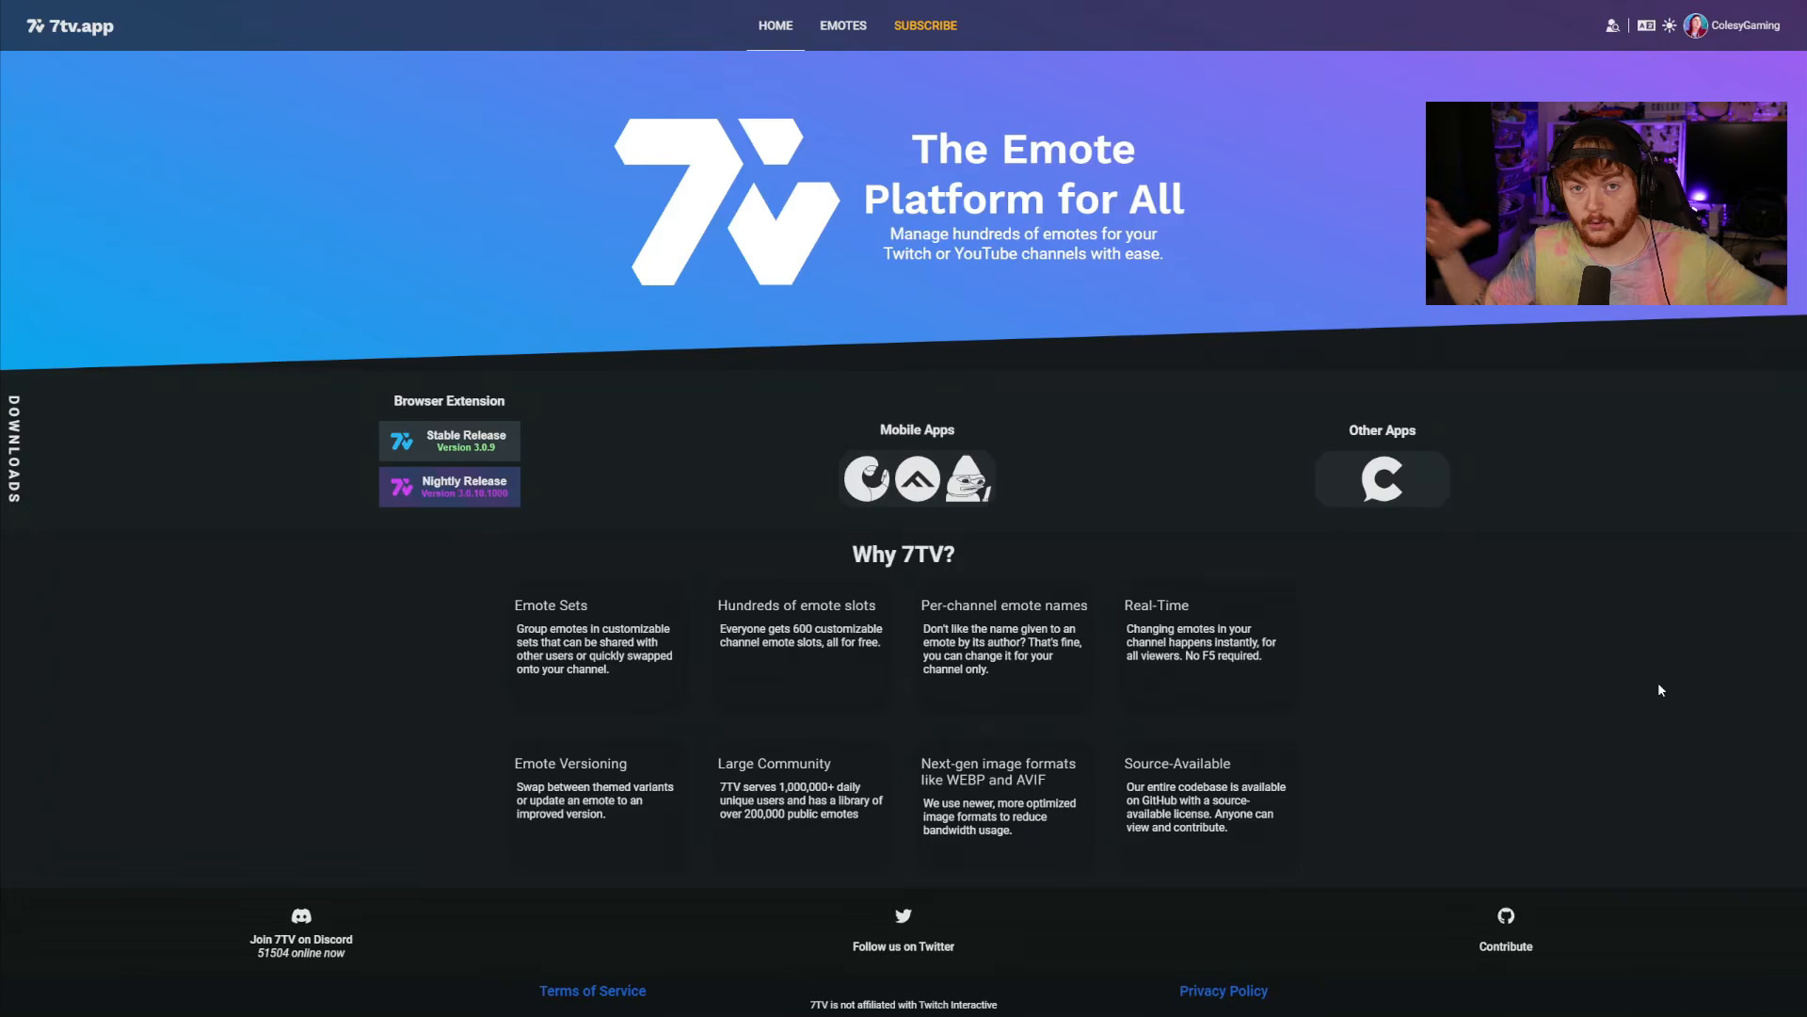
Assign the Test emote set to the Twitch channel in the 7TV profile and save the changes.
left_click(842, 25)
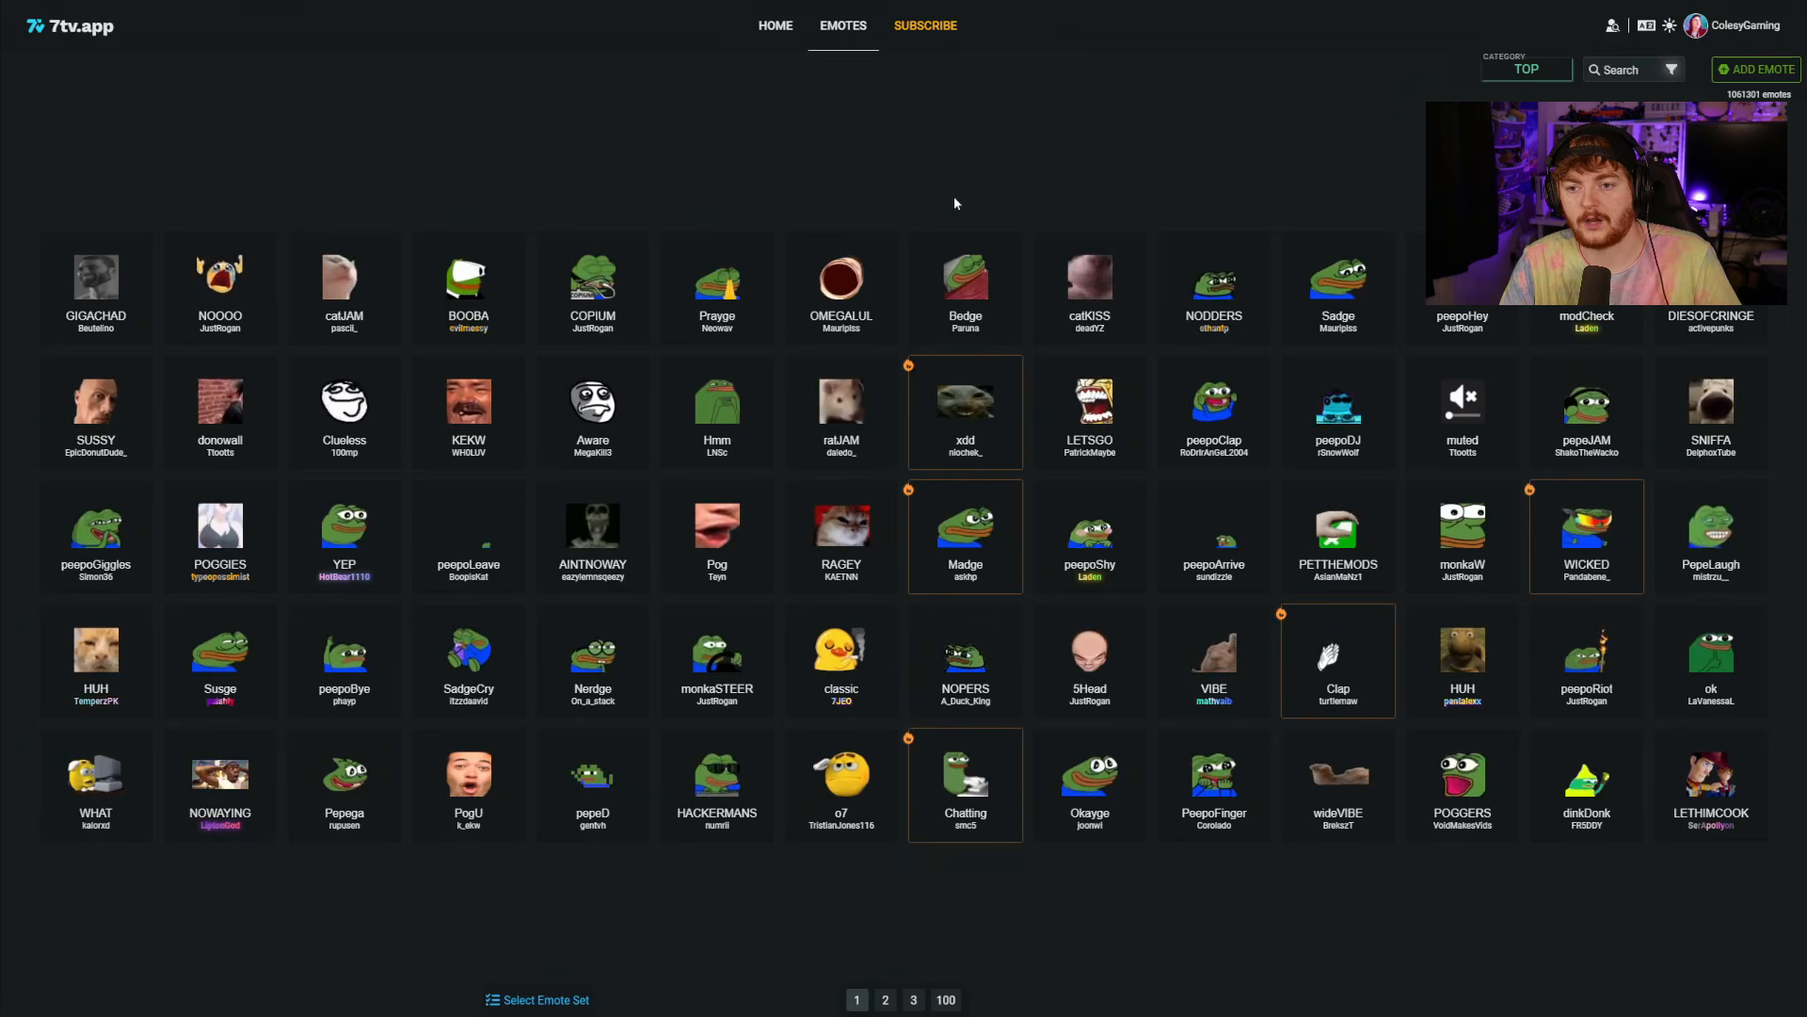
left_click(1735, 29)
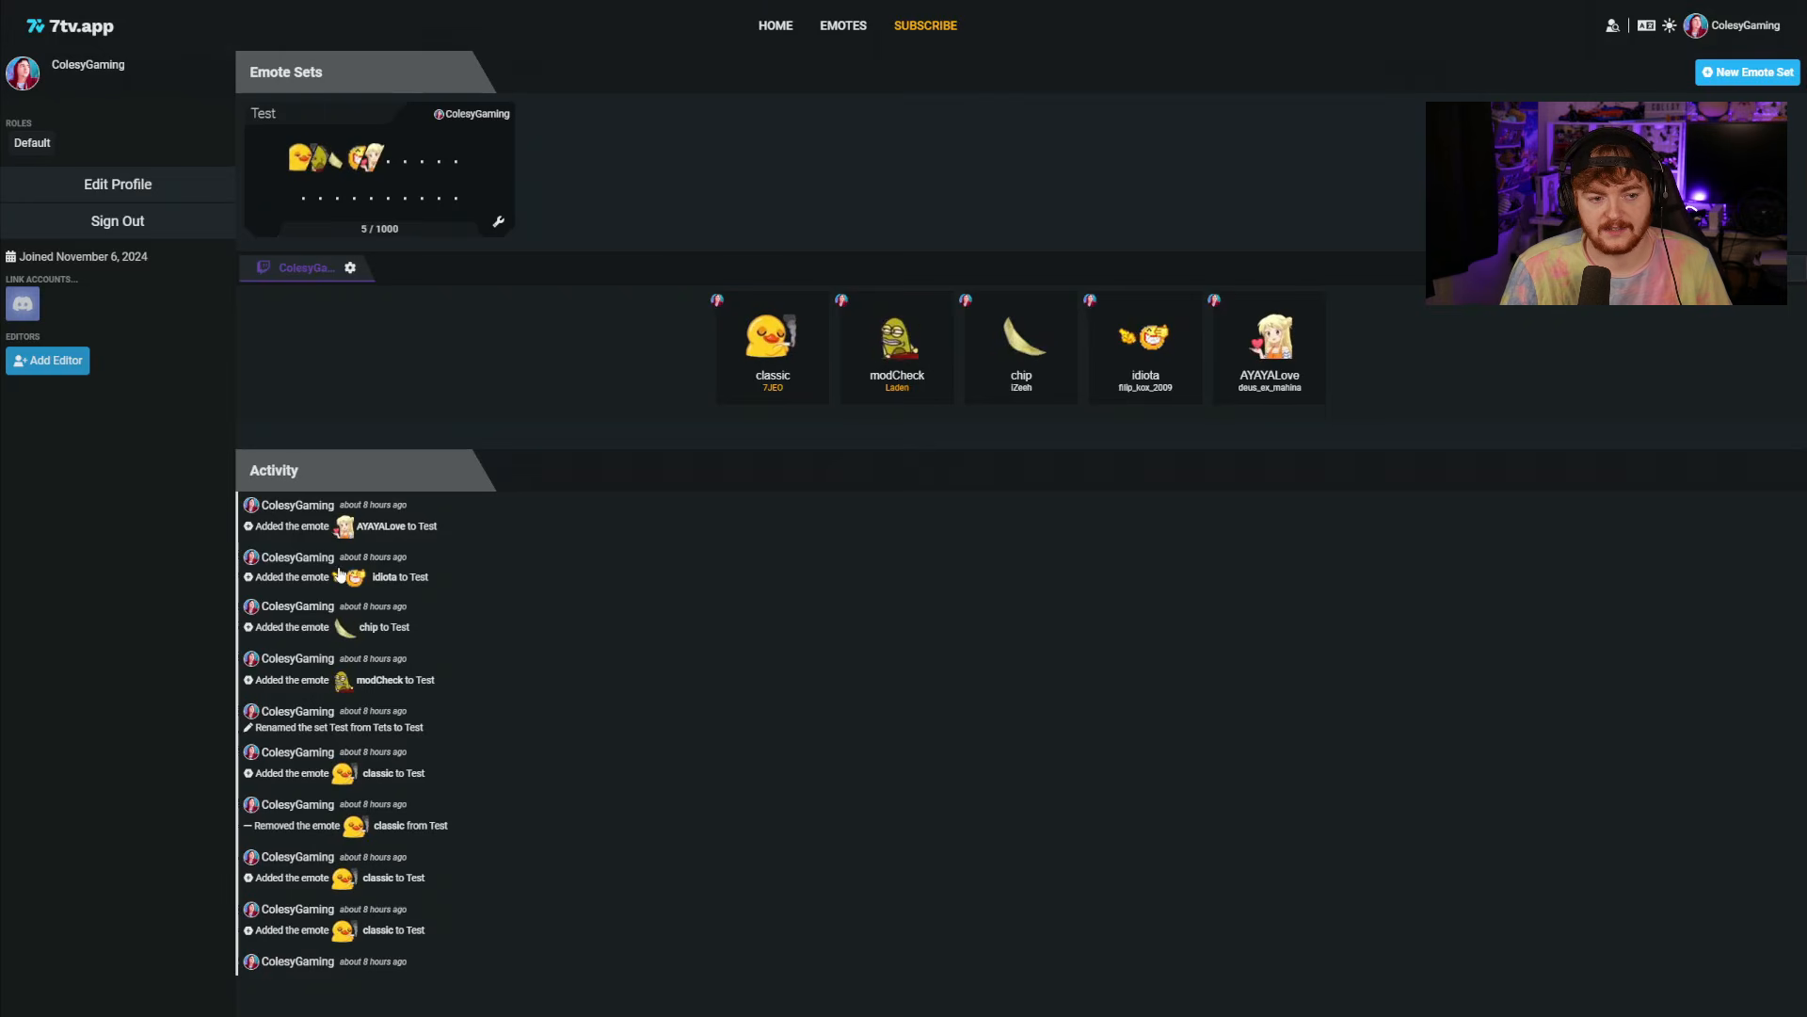
left_click(499, 222)
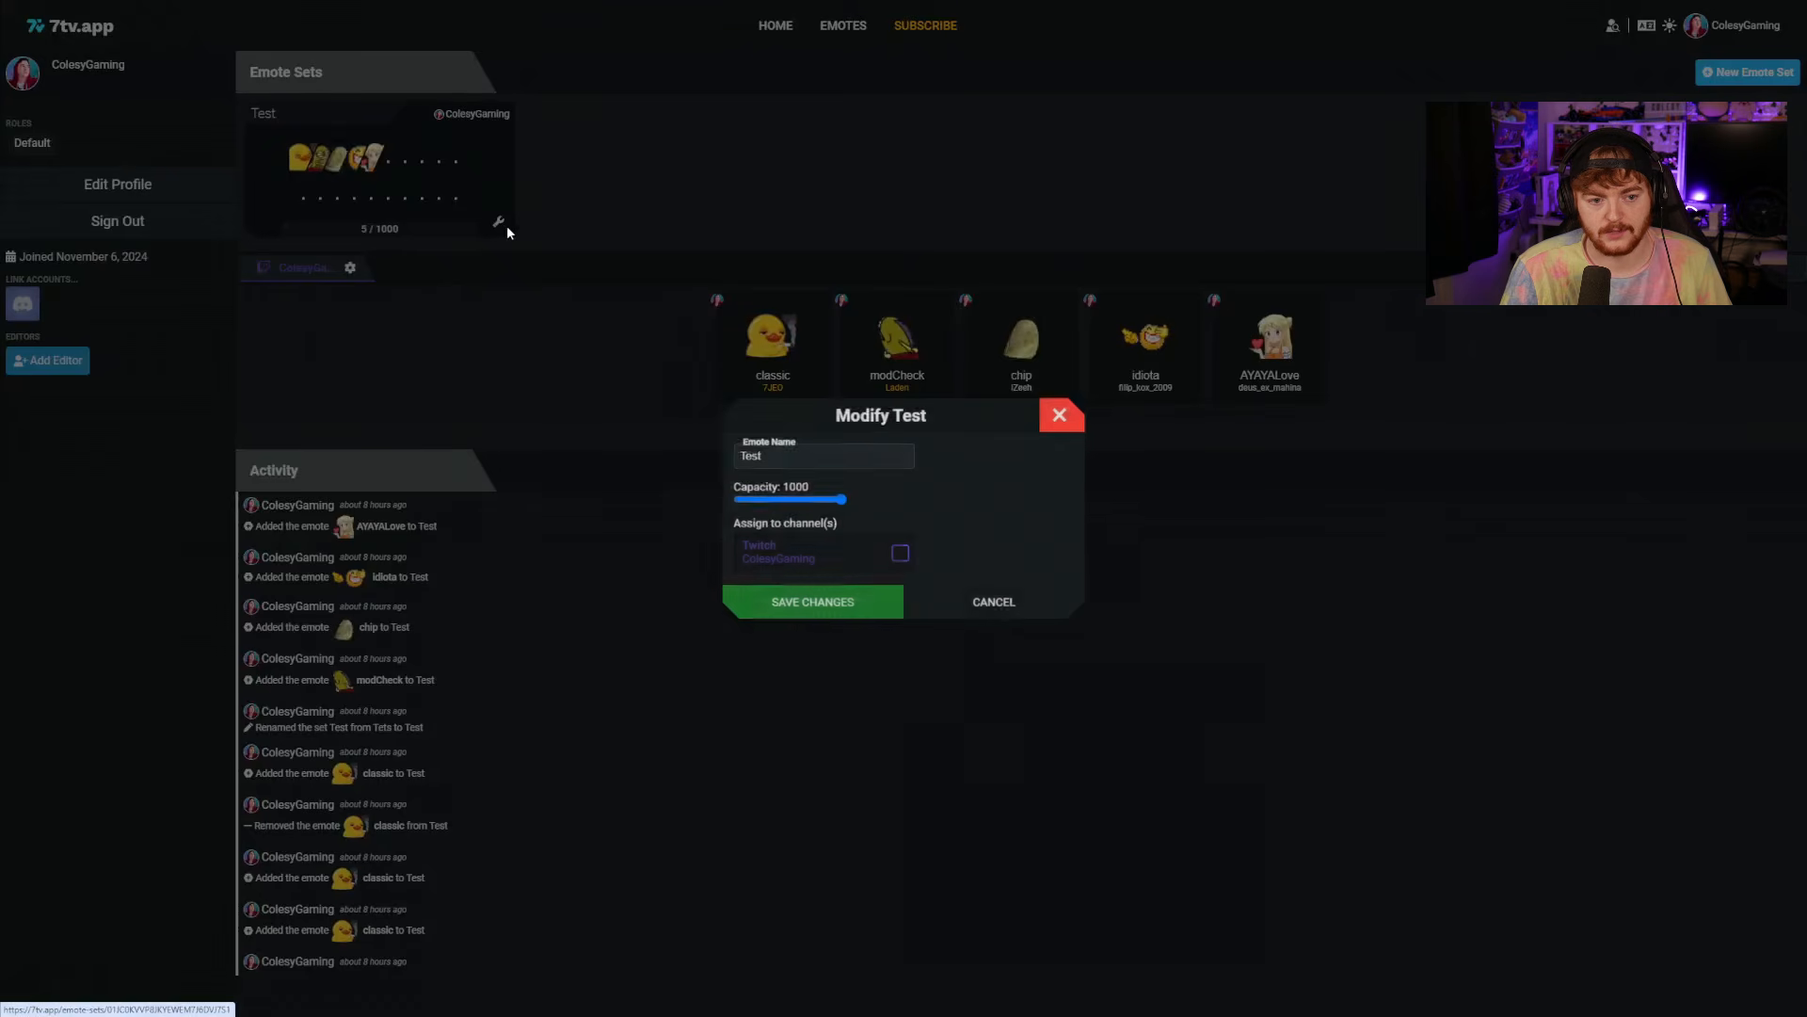
left_click(901, 556)
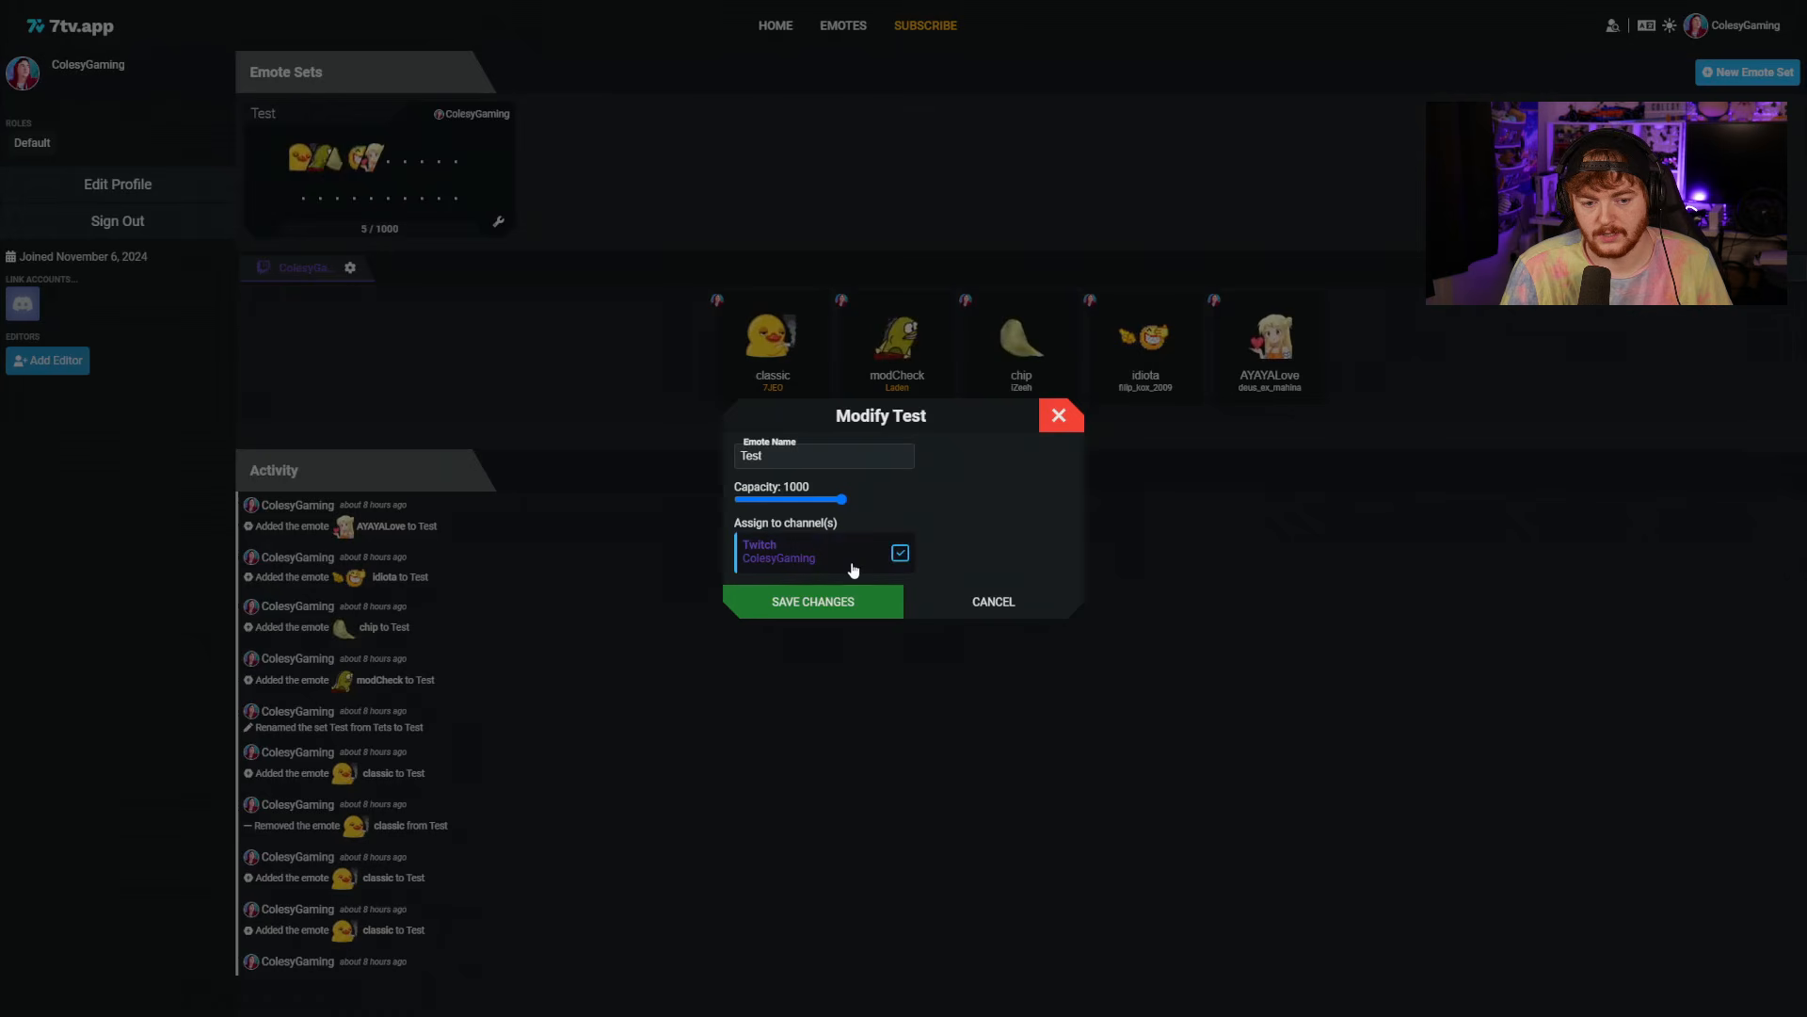
left_click(850, 607)
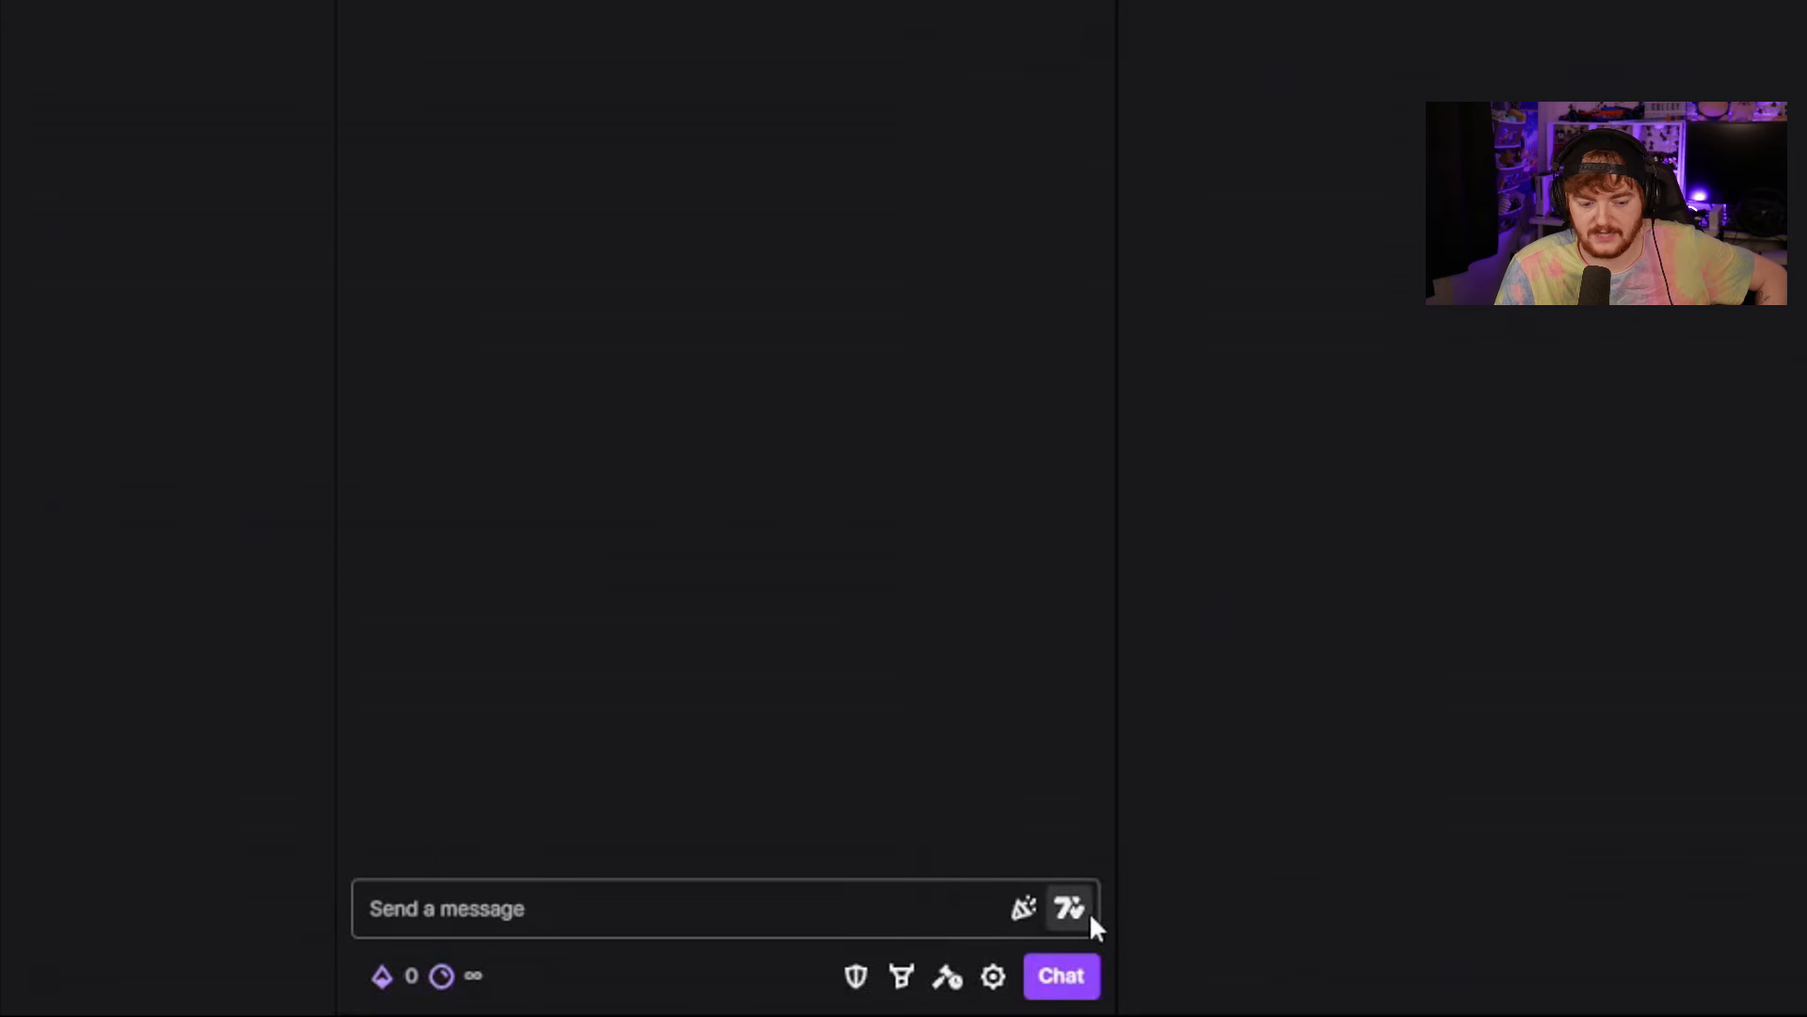
In Twitch Stream Manager, look over the Test set's 7TV emotes and send the chip emote in chat.
left_click(1073, 910)
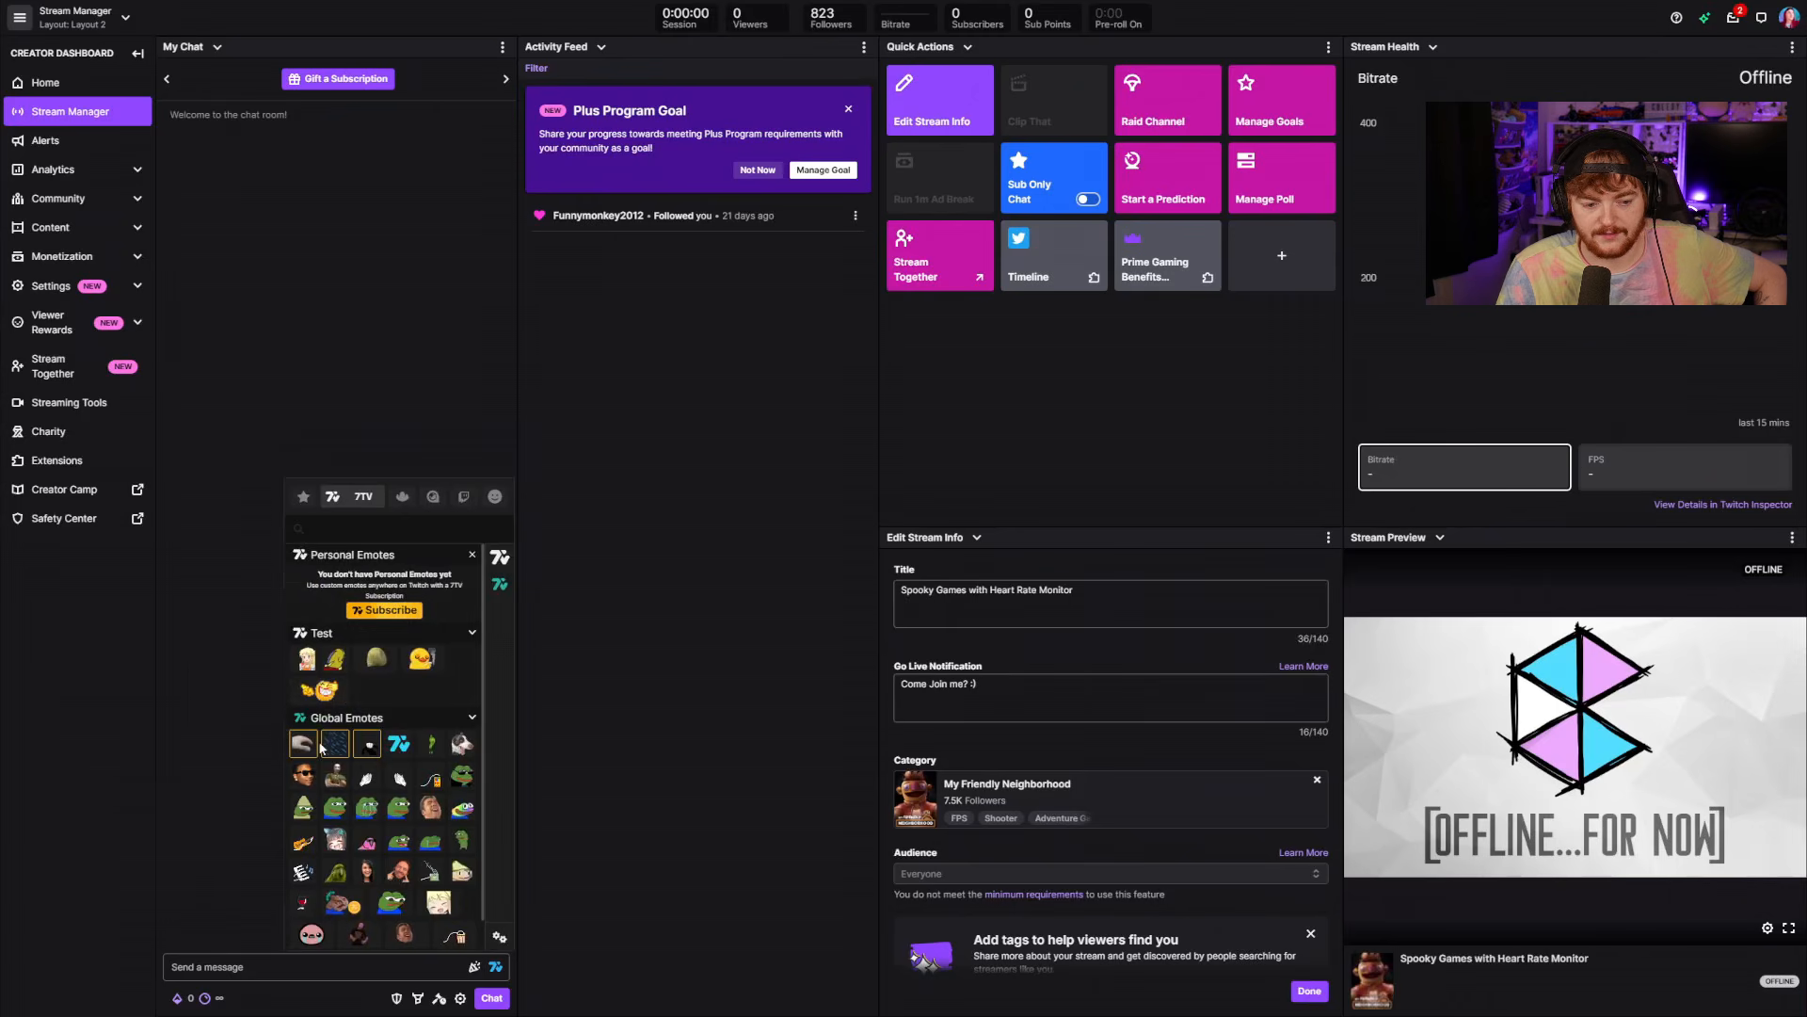
scroll(424, 794, "down", 1)
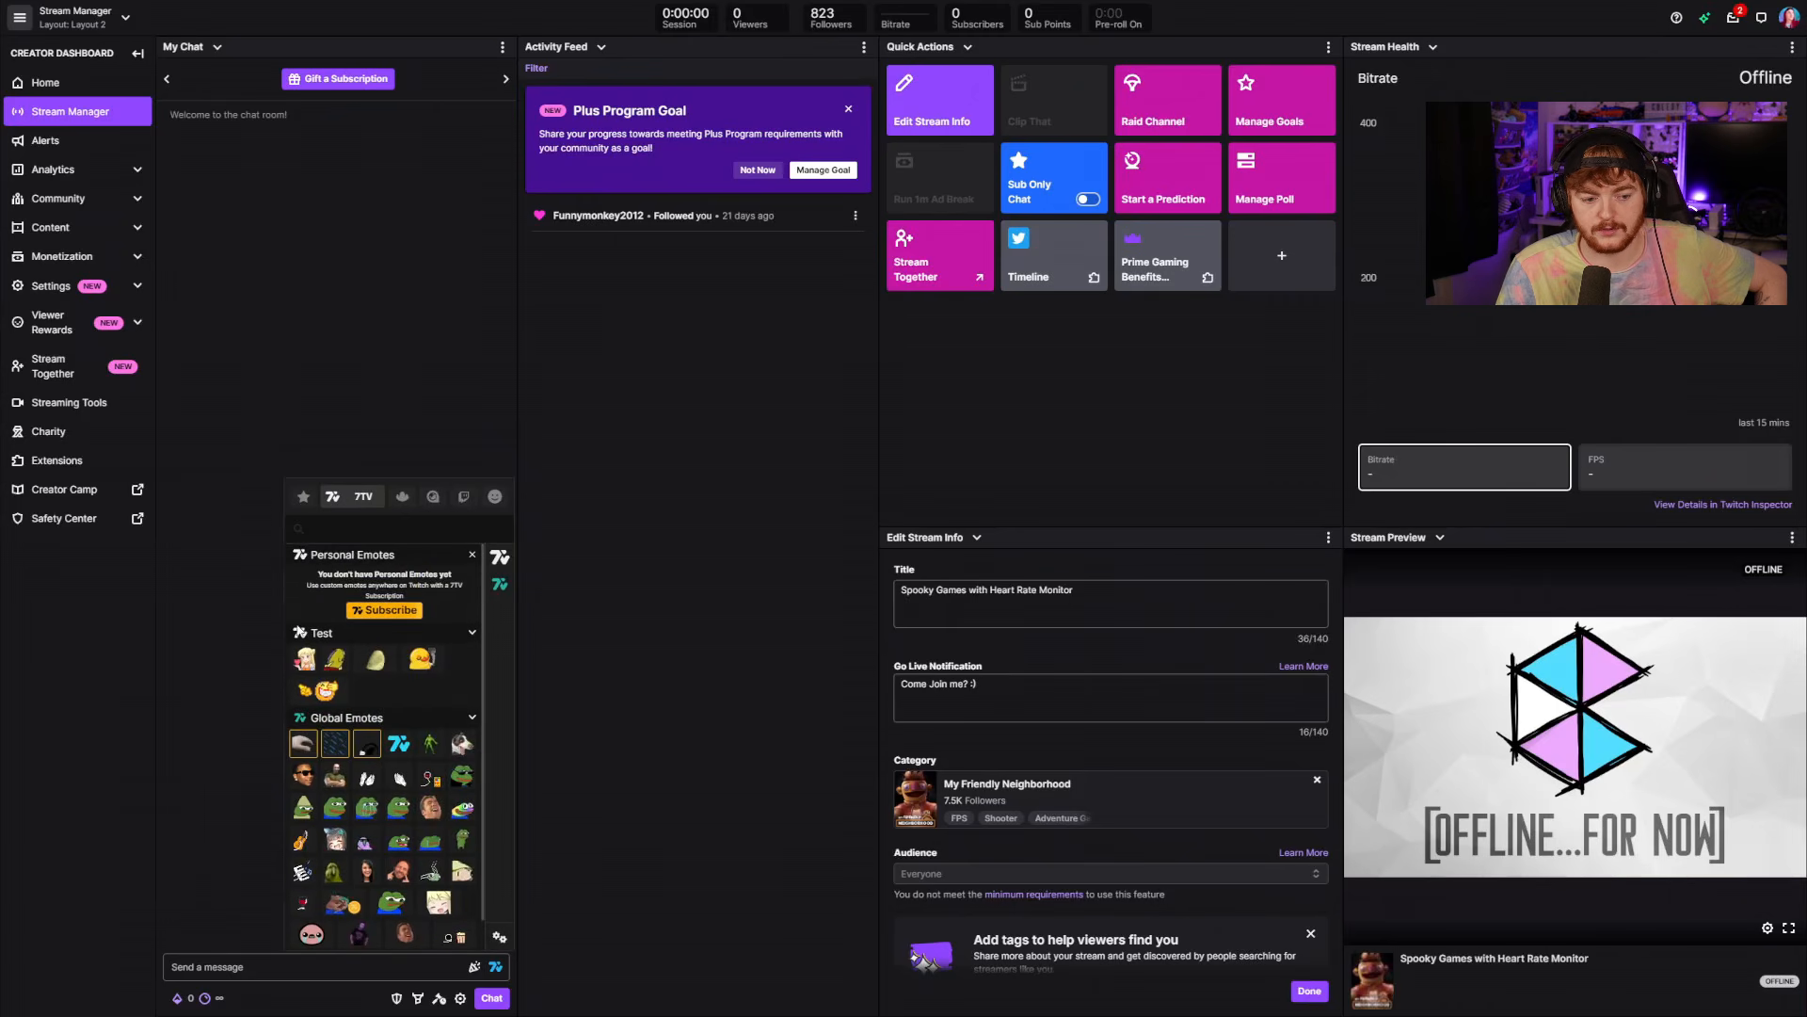
scroll(325, 659, "up", 1)
mouse_move(306, 659)
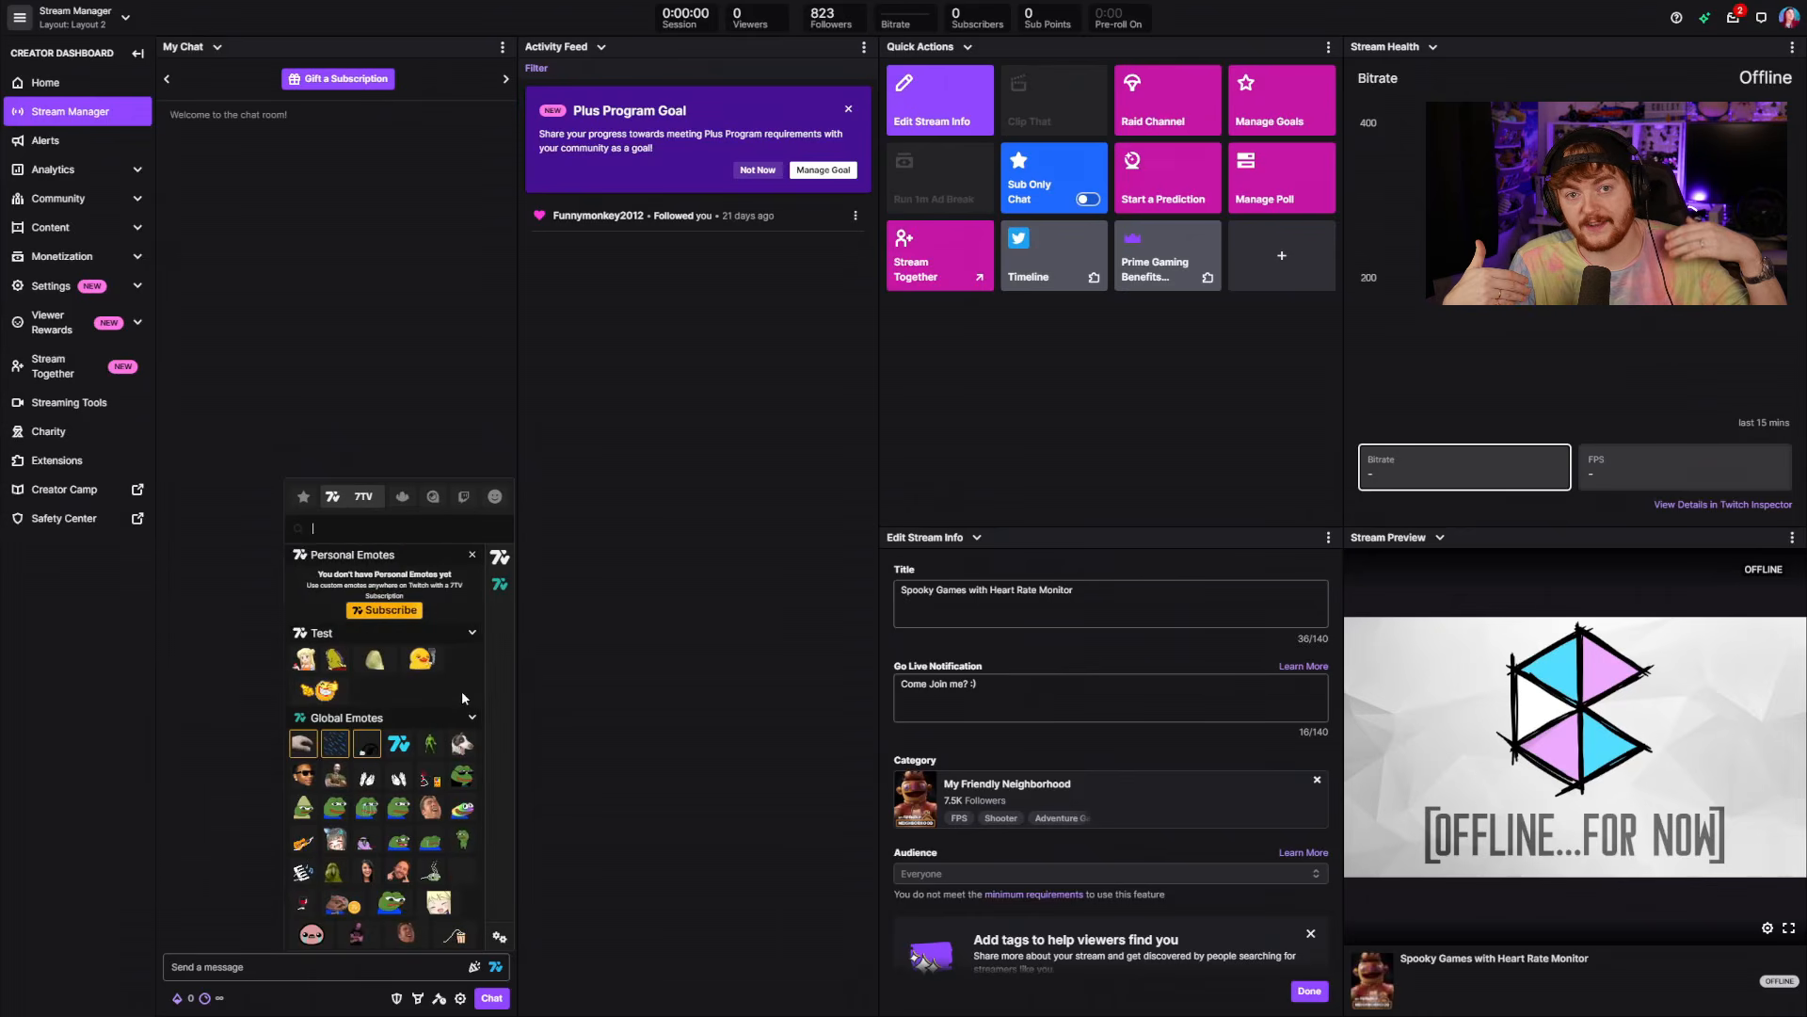
mouse_move(331, 693)
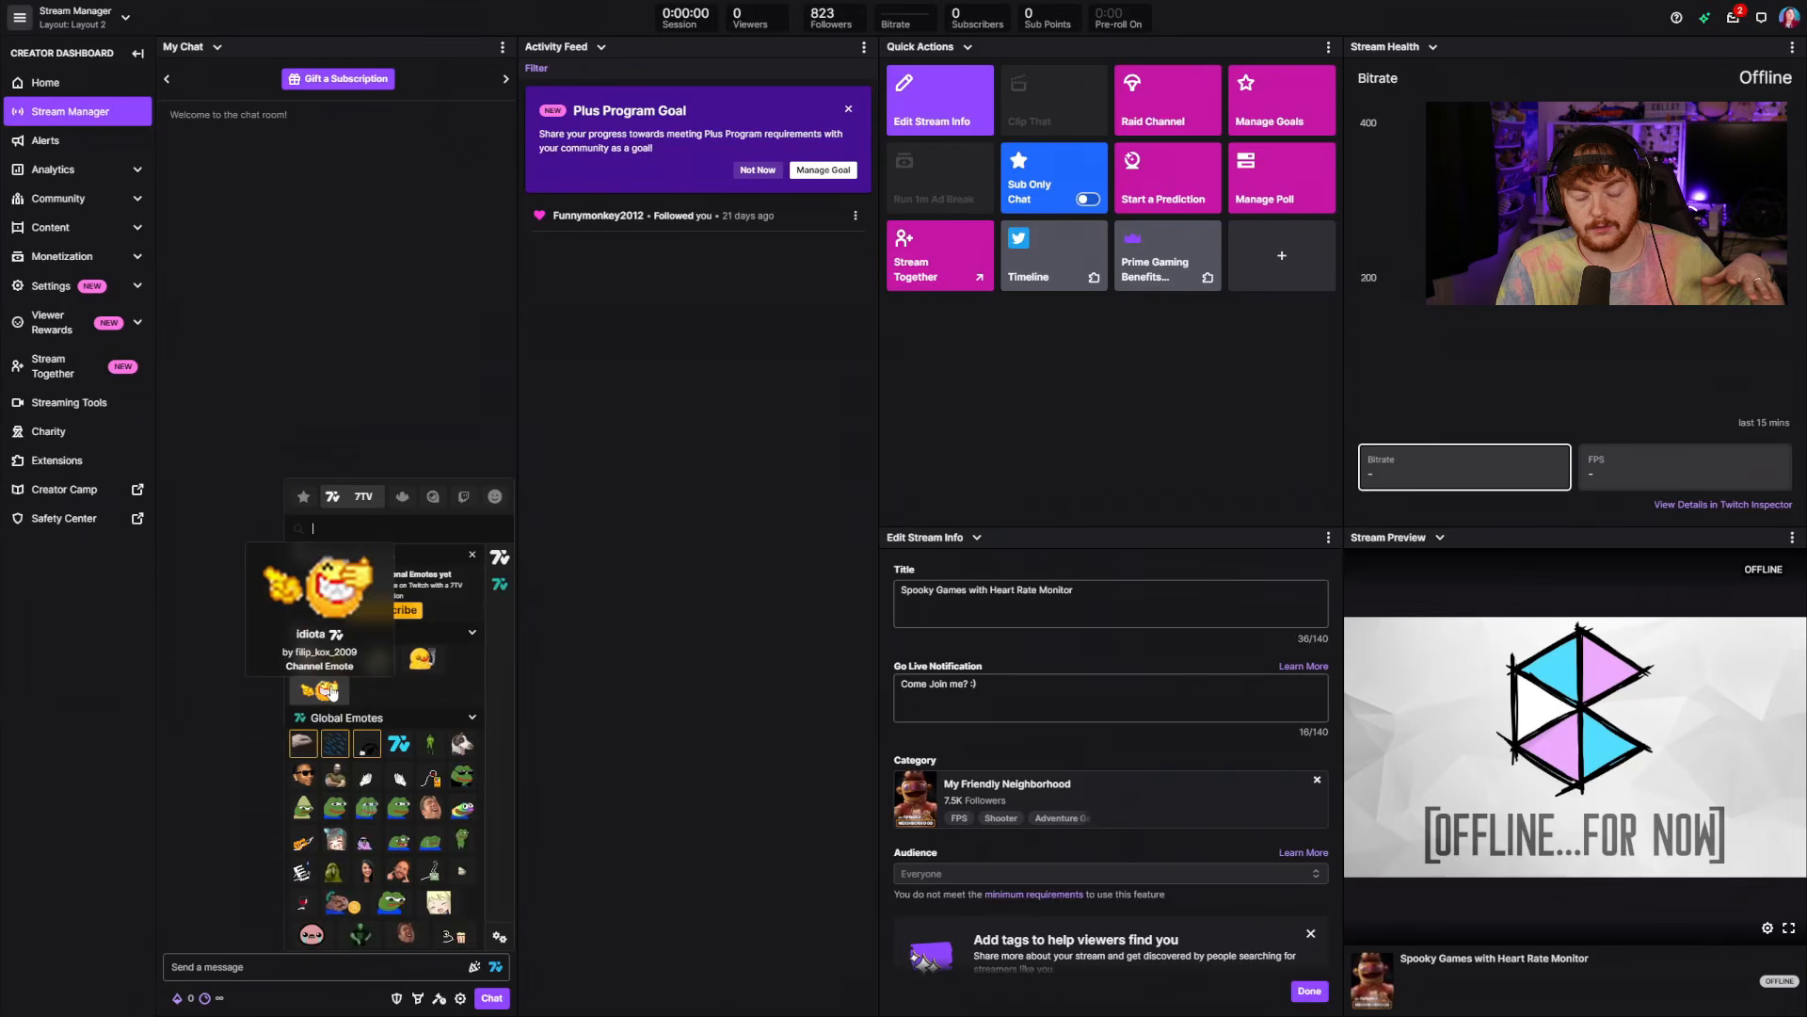
left_click(384, 665)
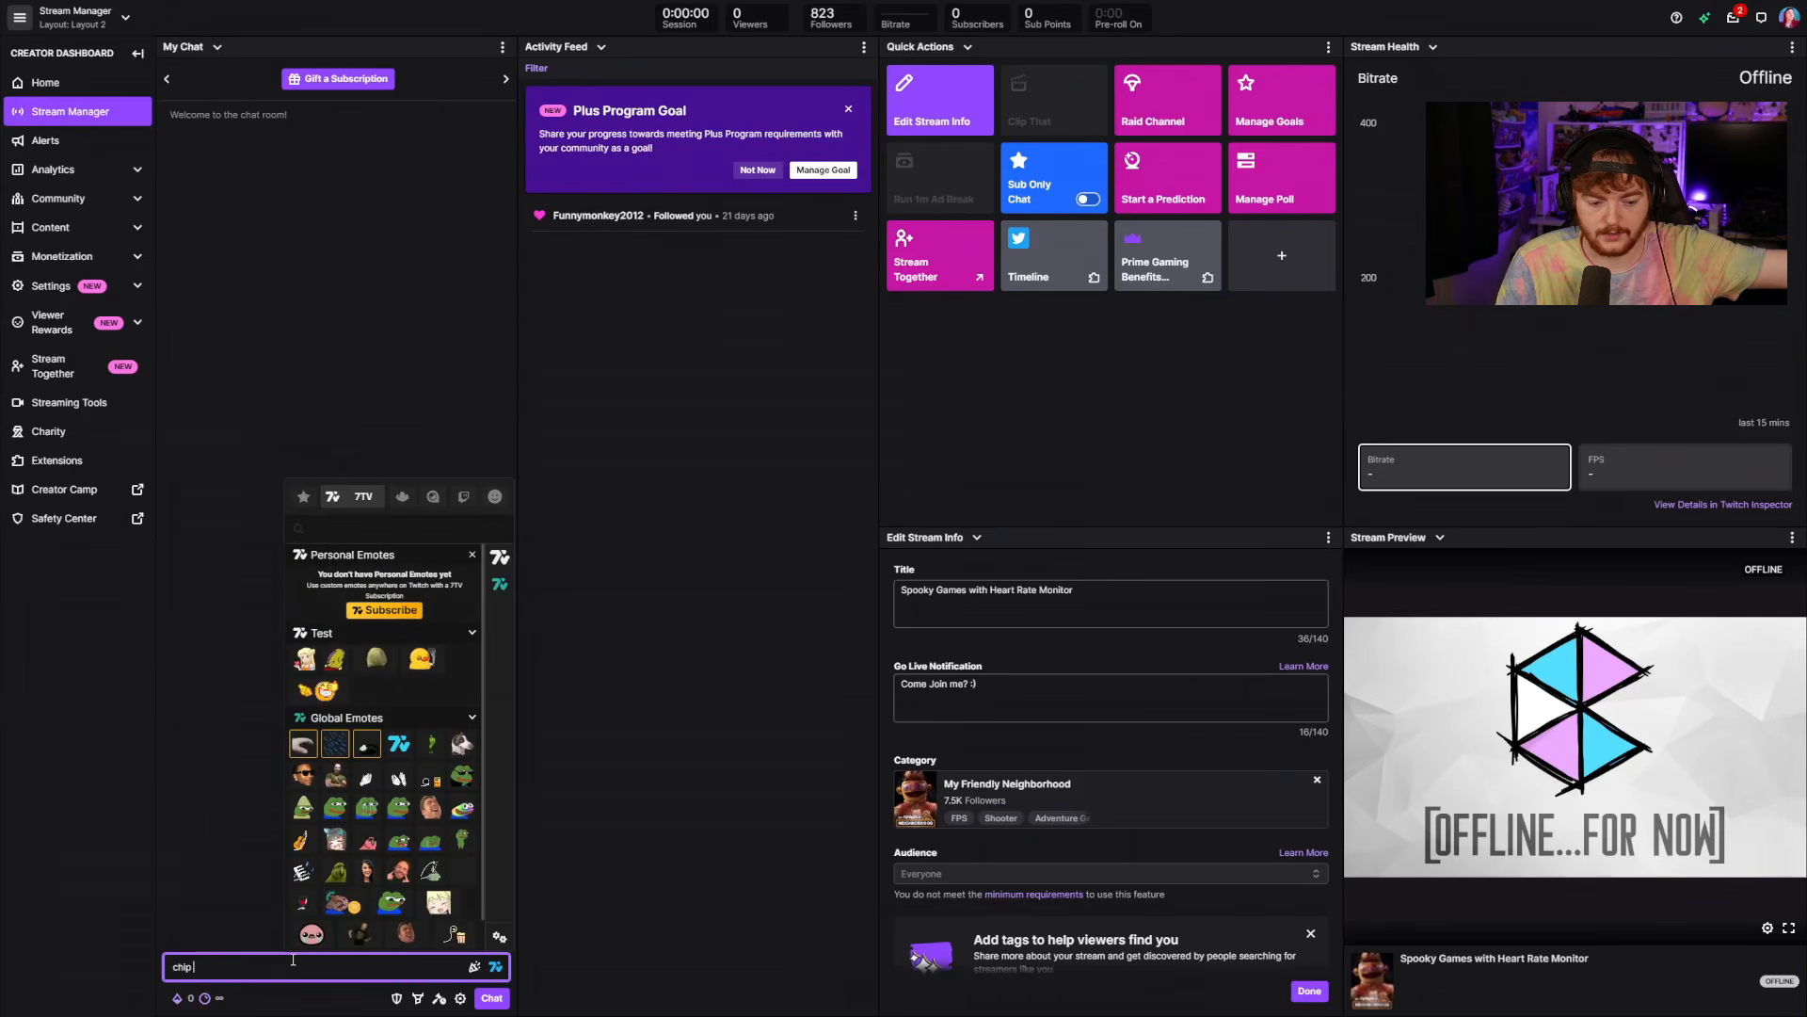
left_click(494, 967)
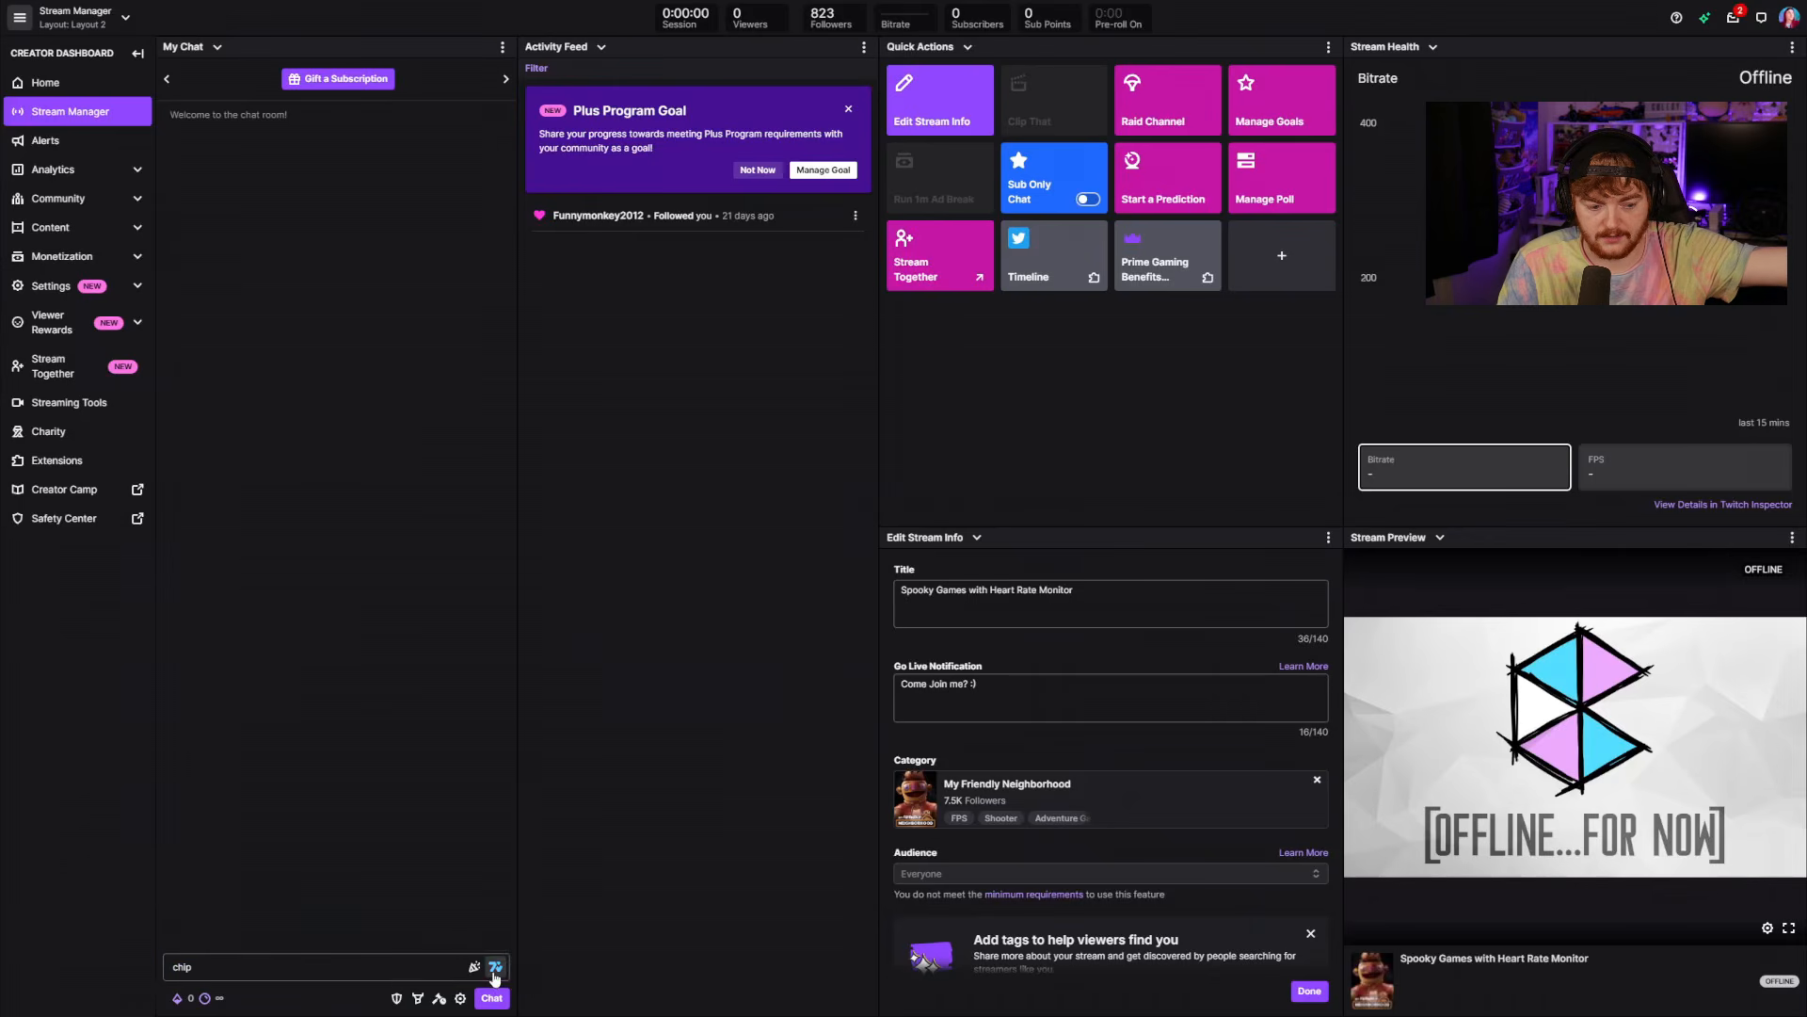
left_click(387, 978)
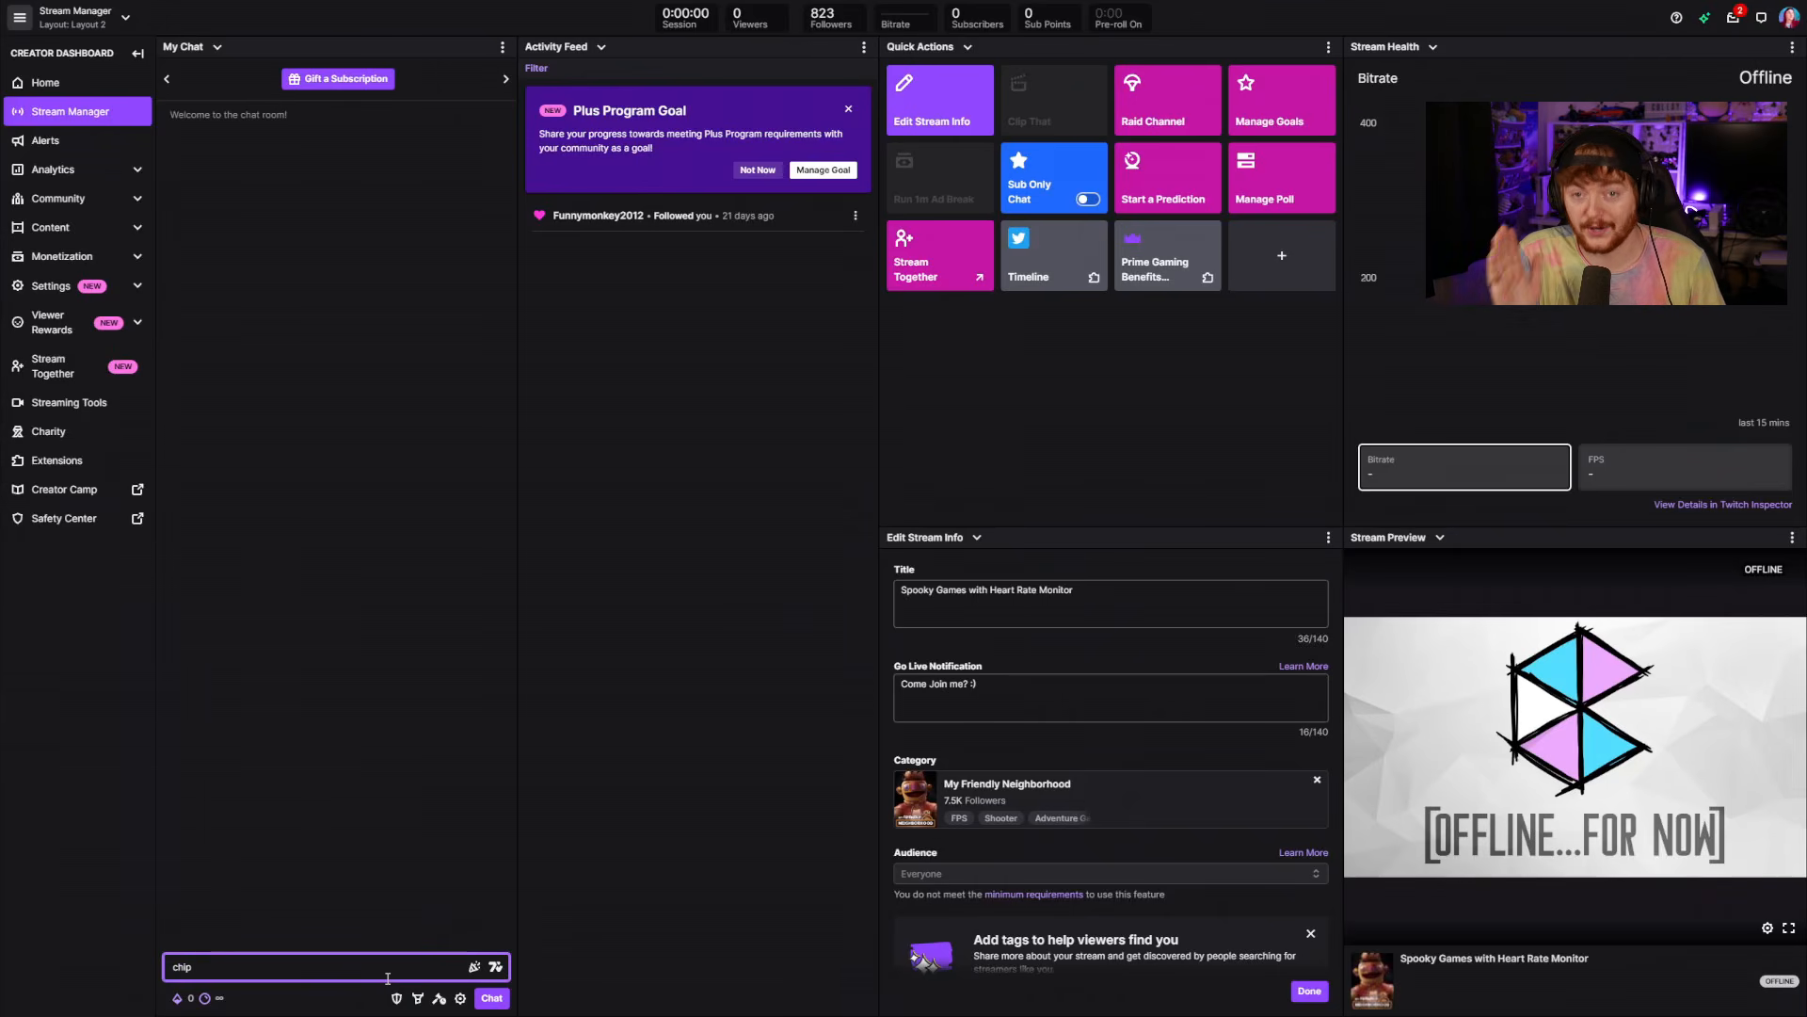
key("Return")
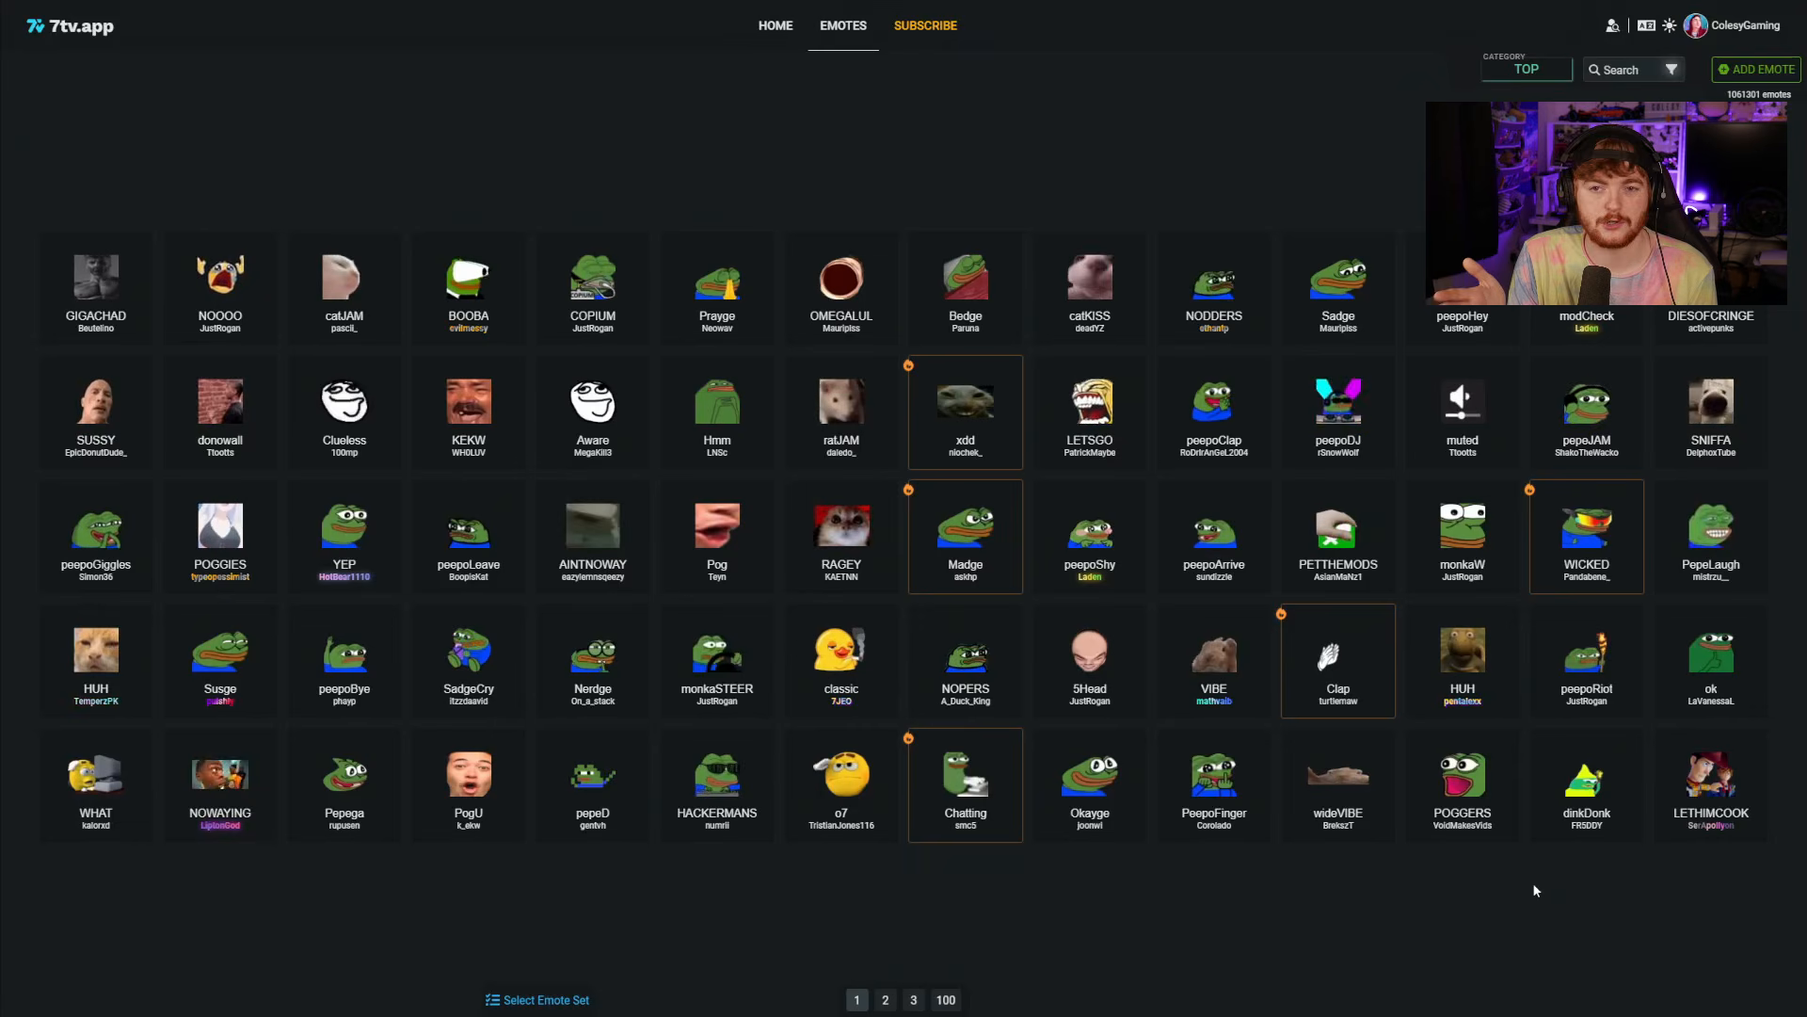
In the 7TV emote directory, add the PETTHEMODS emote to the Test set.
right_click(1366, 537)
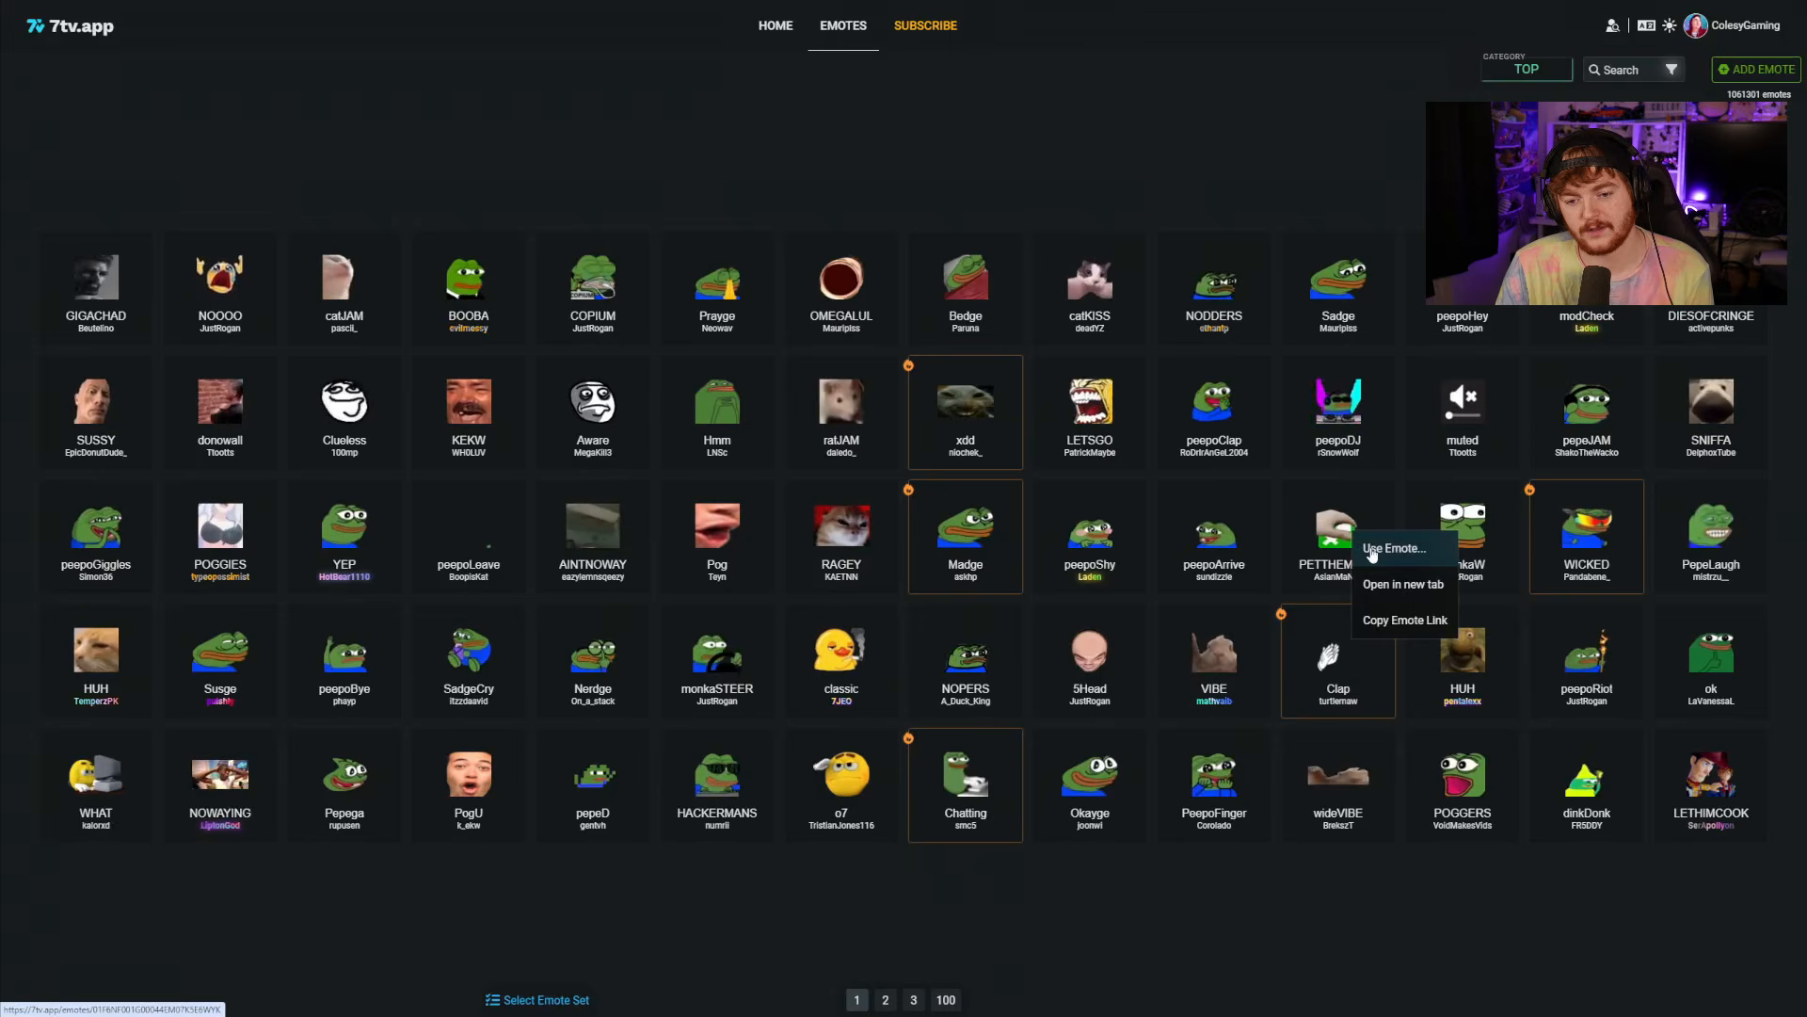
left_click(1372, 551)
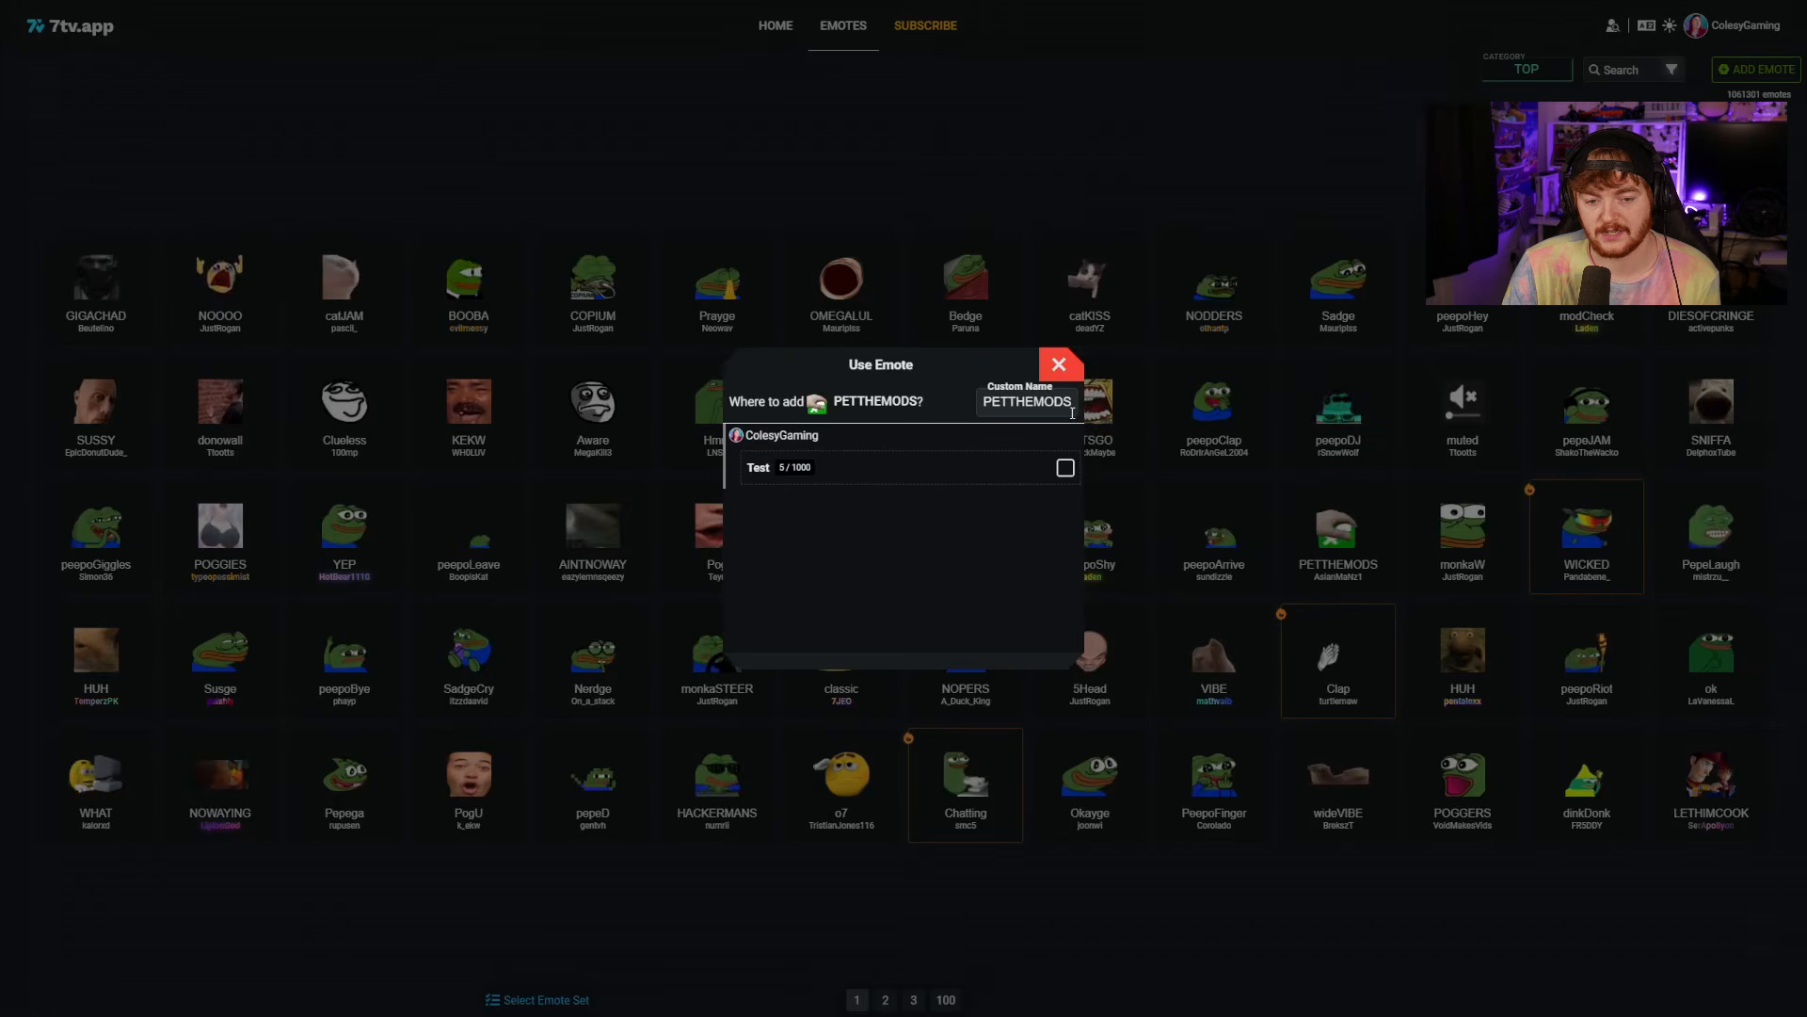
left_click(1065, 468)
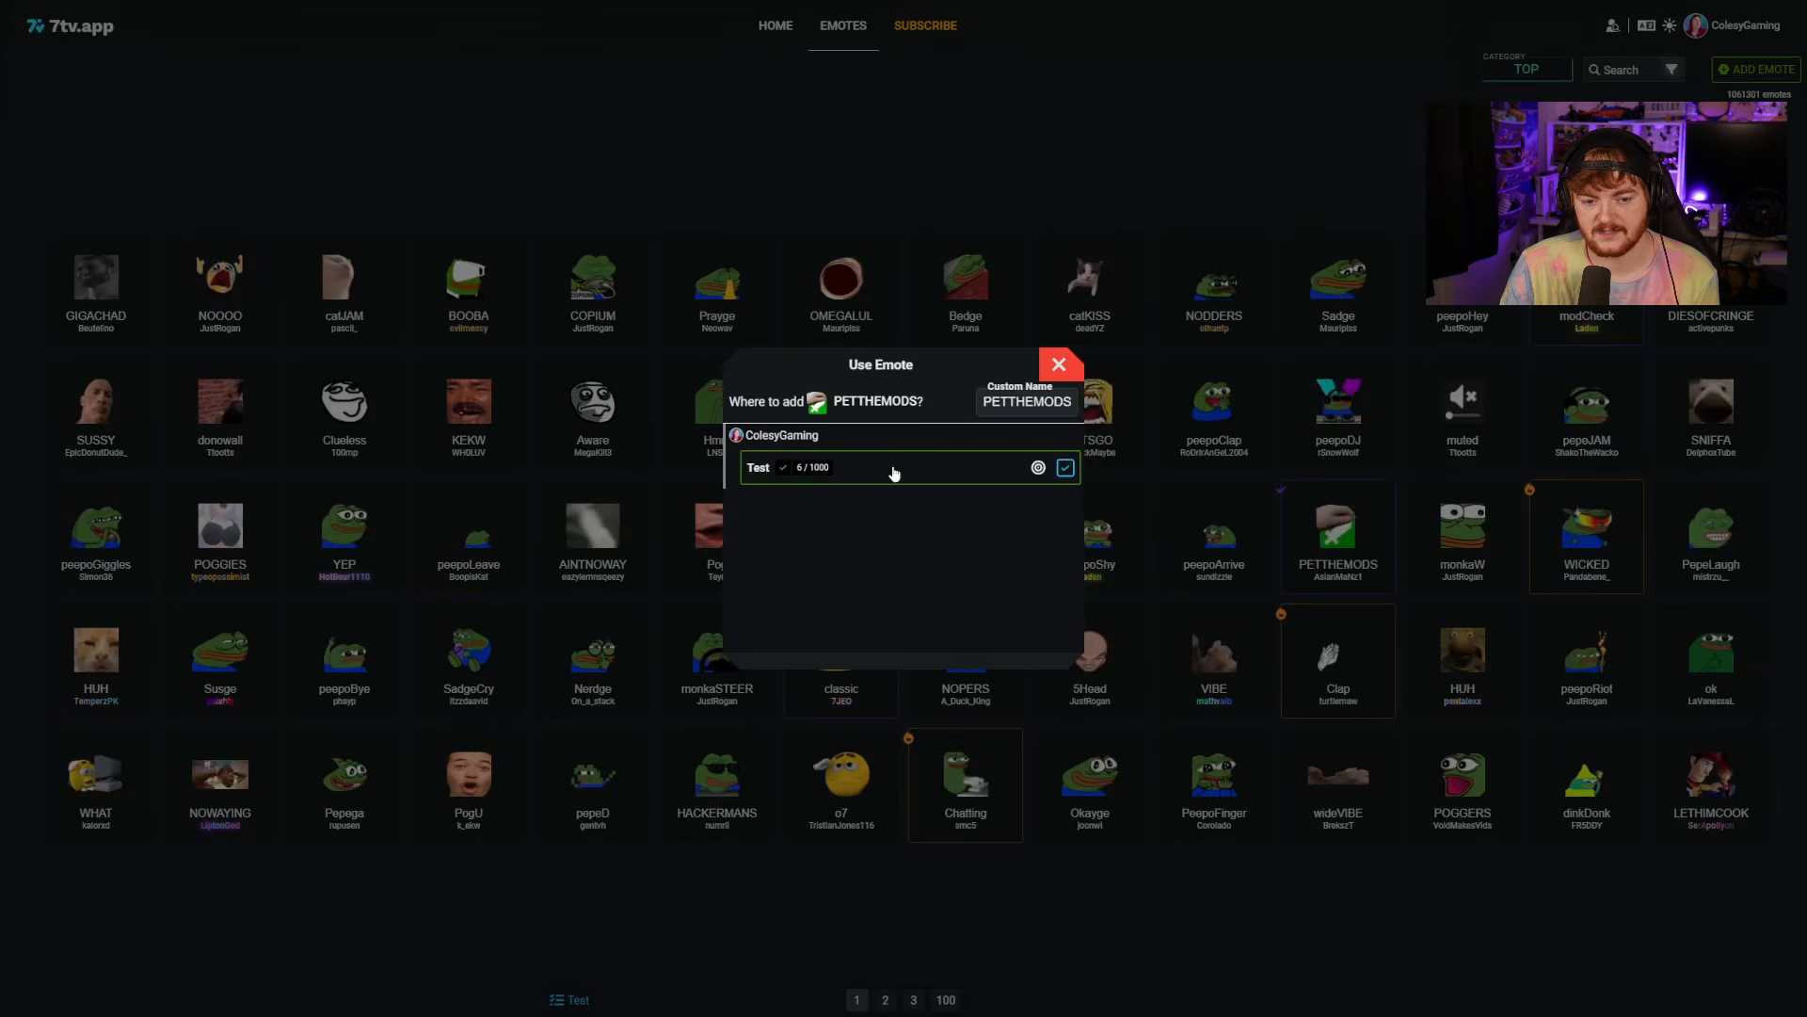
key("Escape")
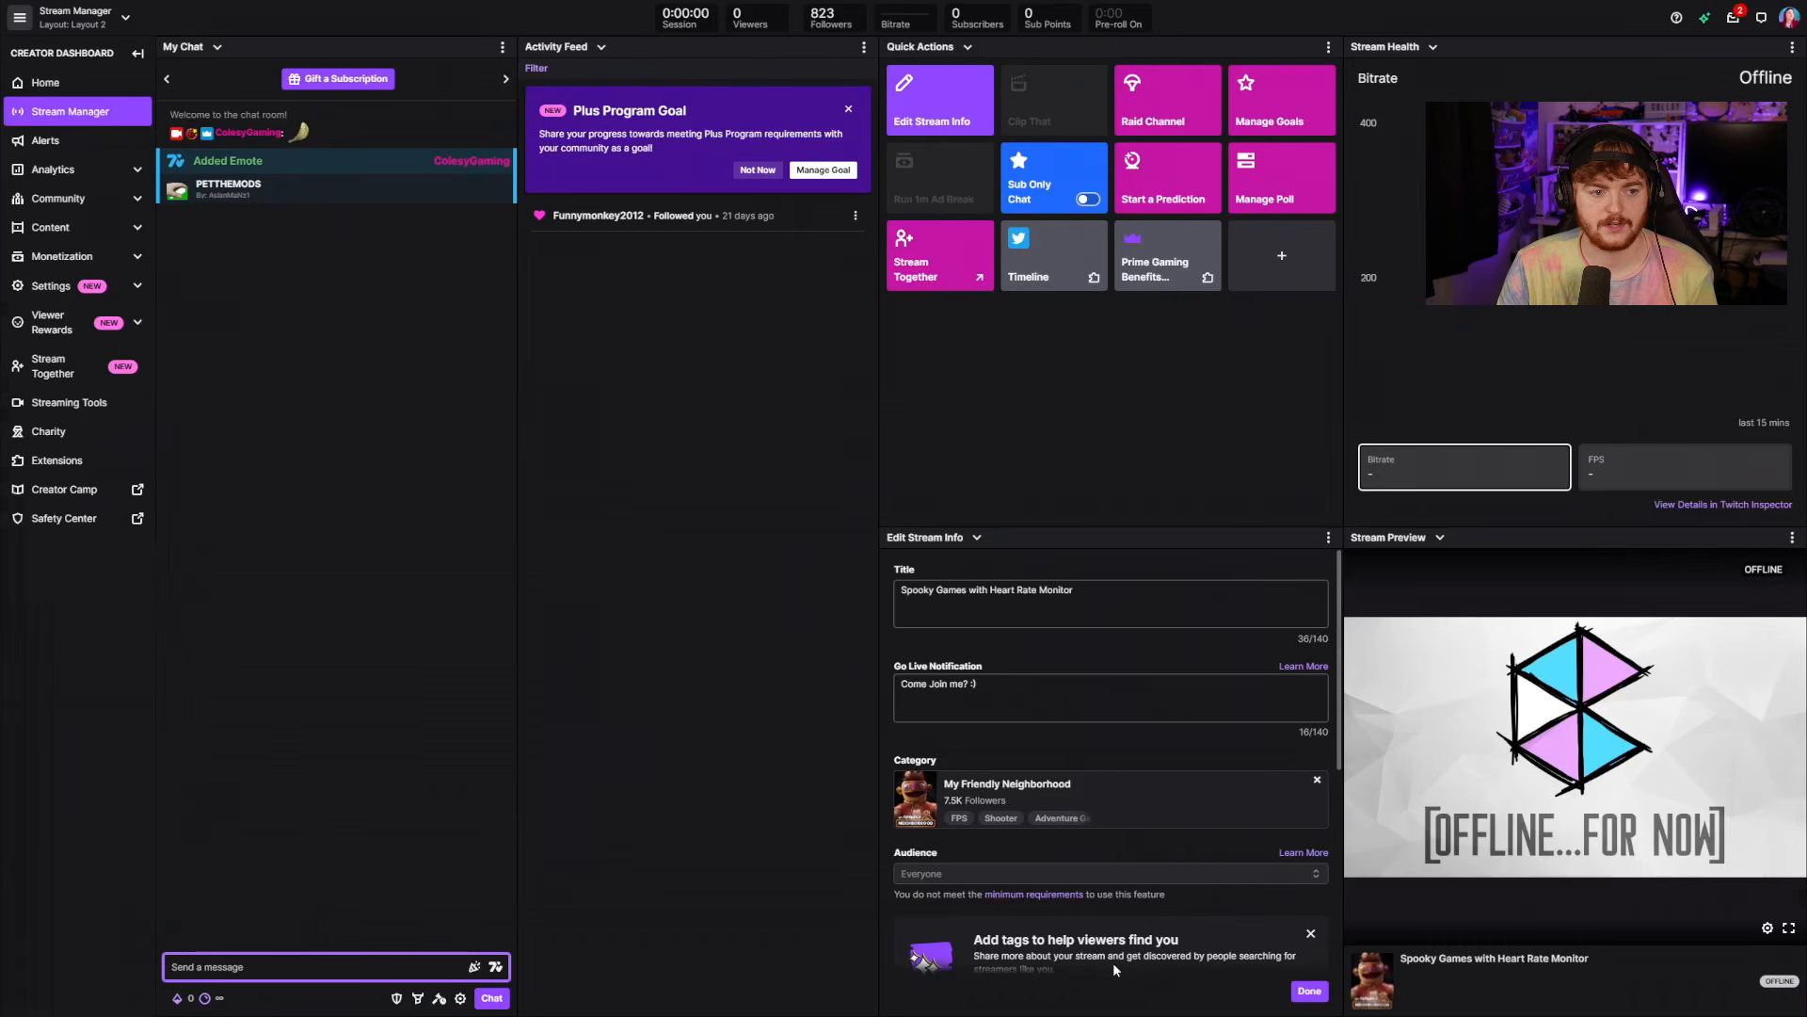
Switch to Twitch Stream Manager and send the PETTHEMODS emote in chat.
left_click(407, 767)
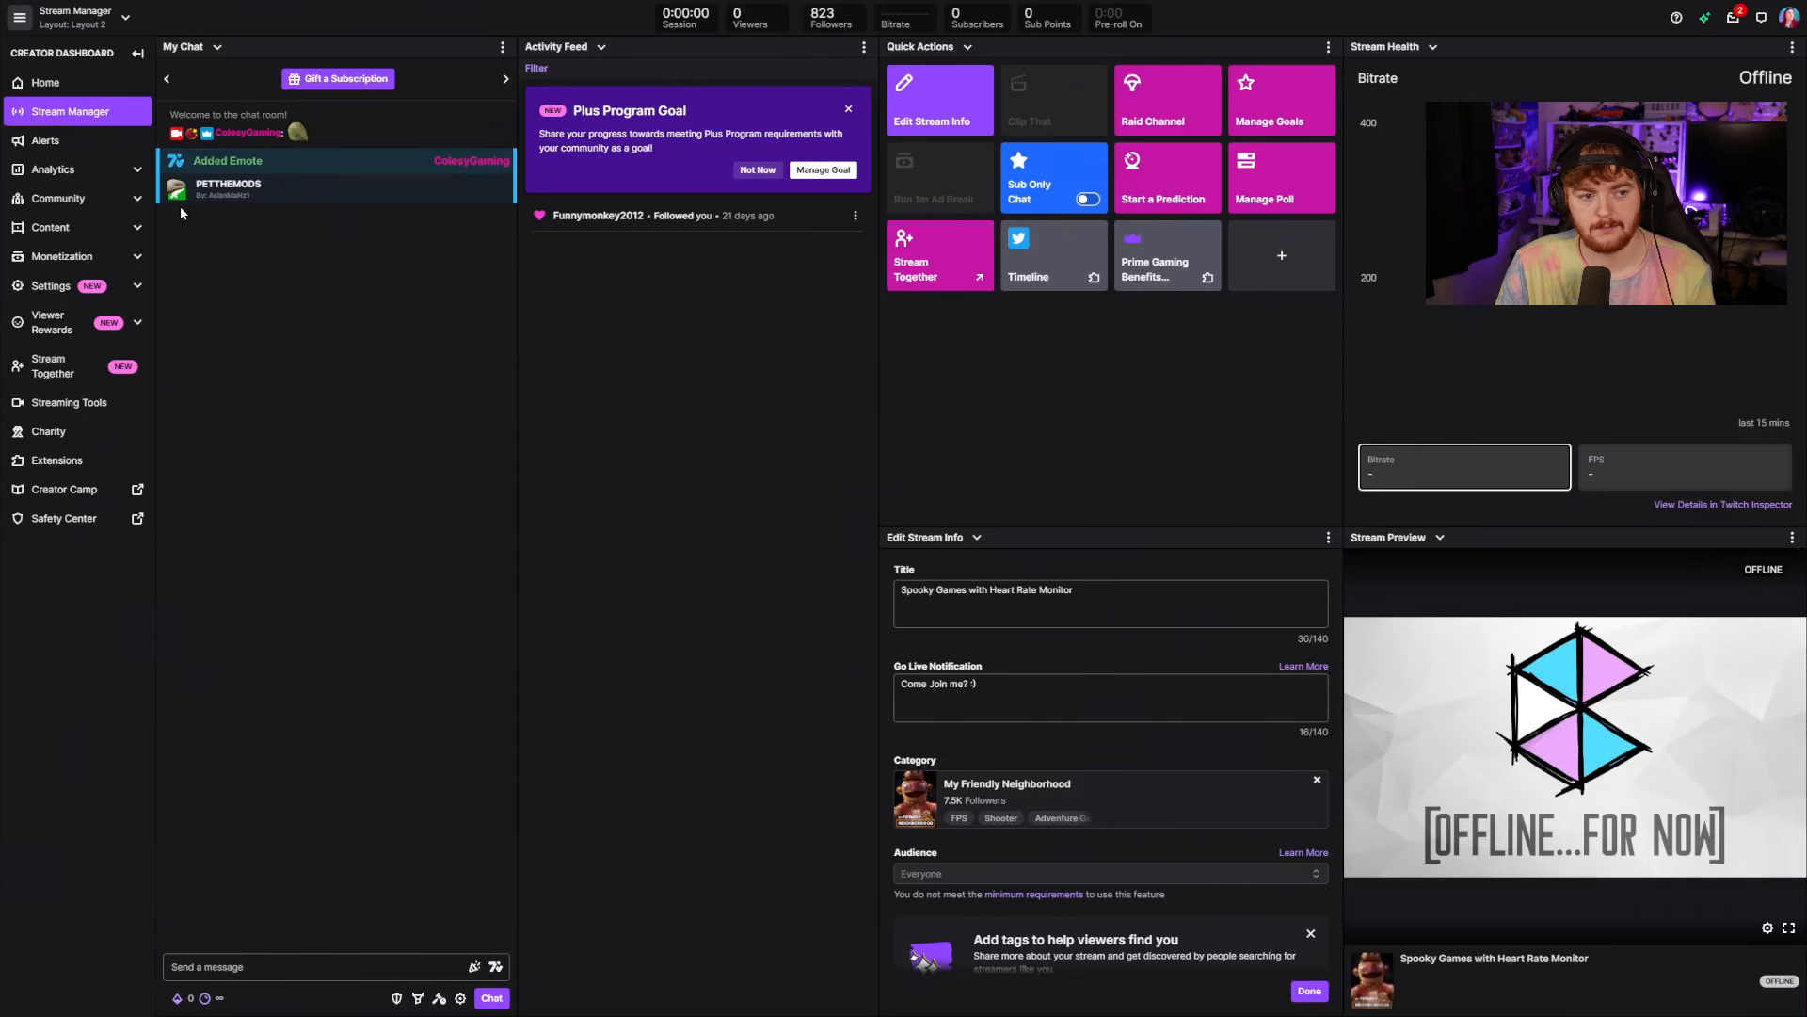
left_click(492, 968)
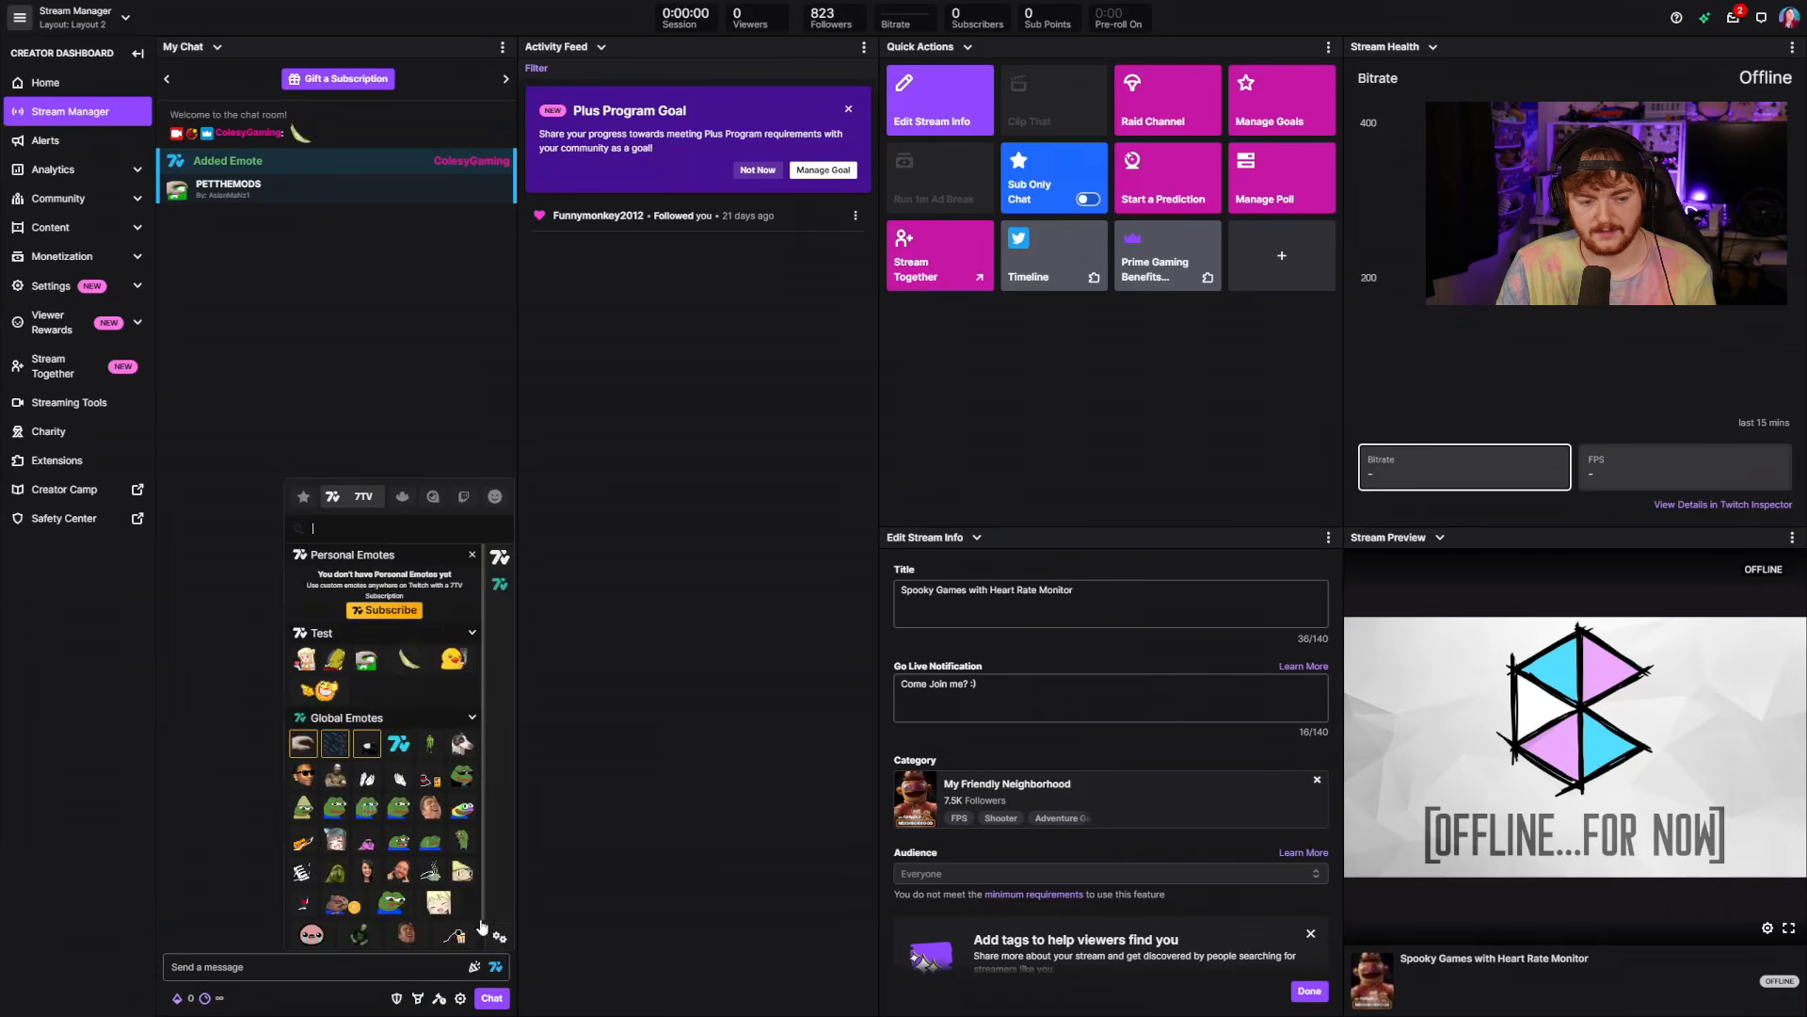
left_click(364, 663)
key("Return")
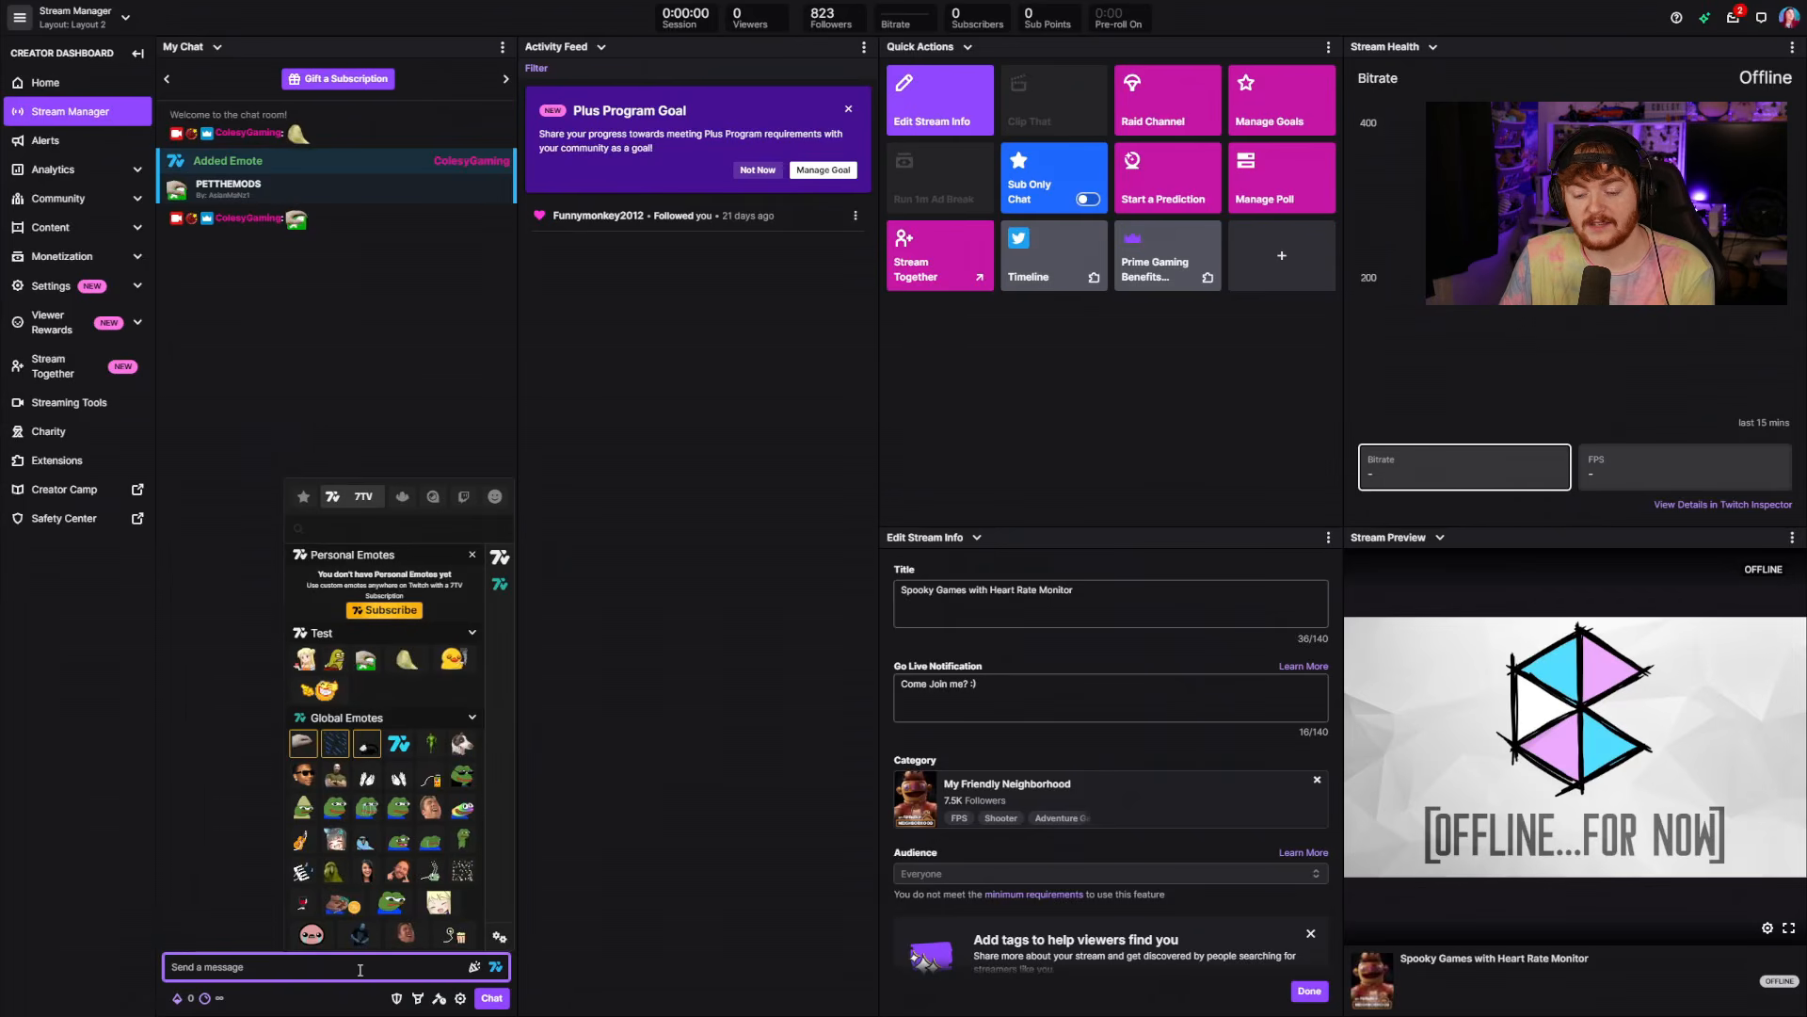
Return to the 7TV emote directory and view page 100 of the emotes.
key("alt+Tab")
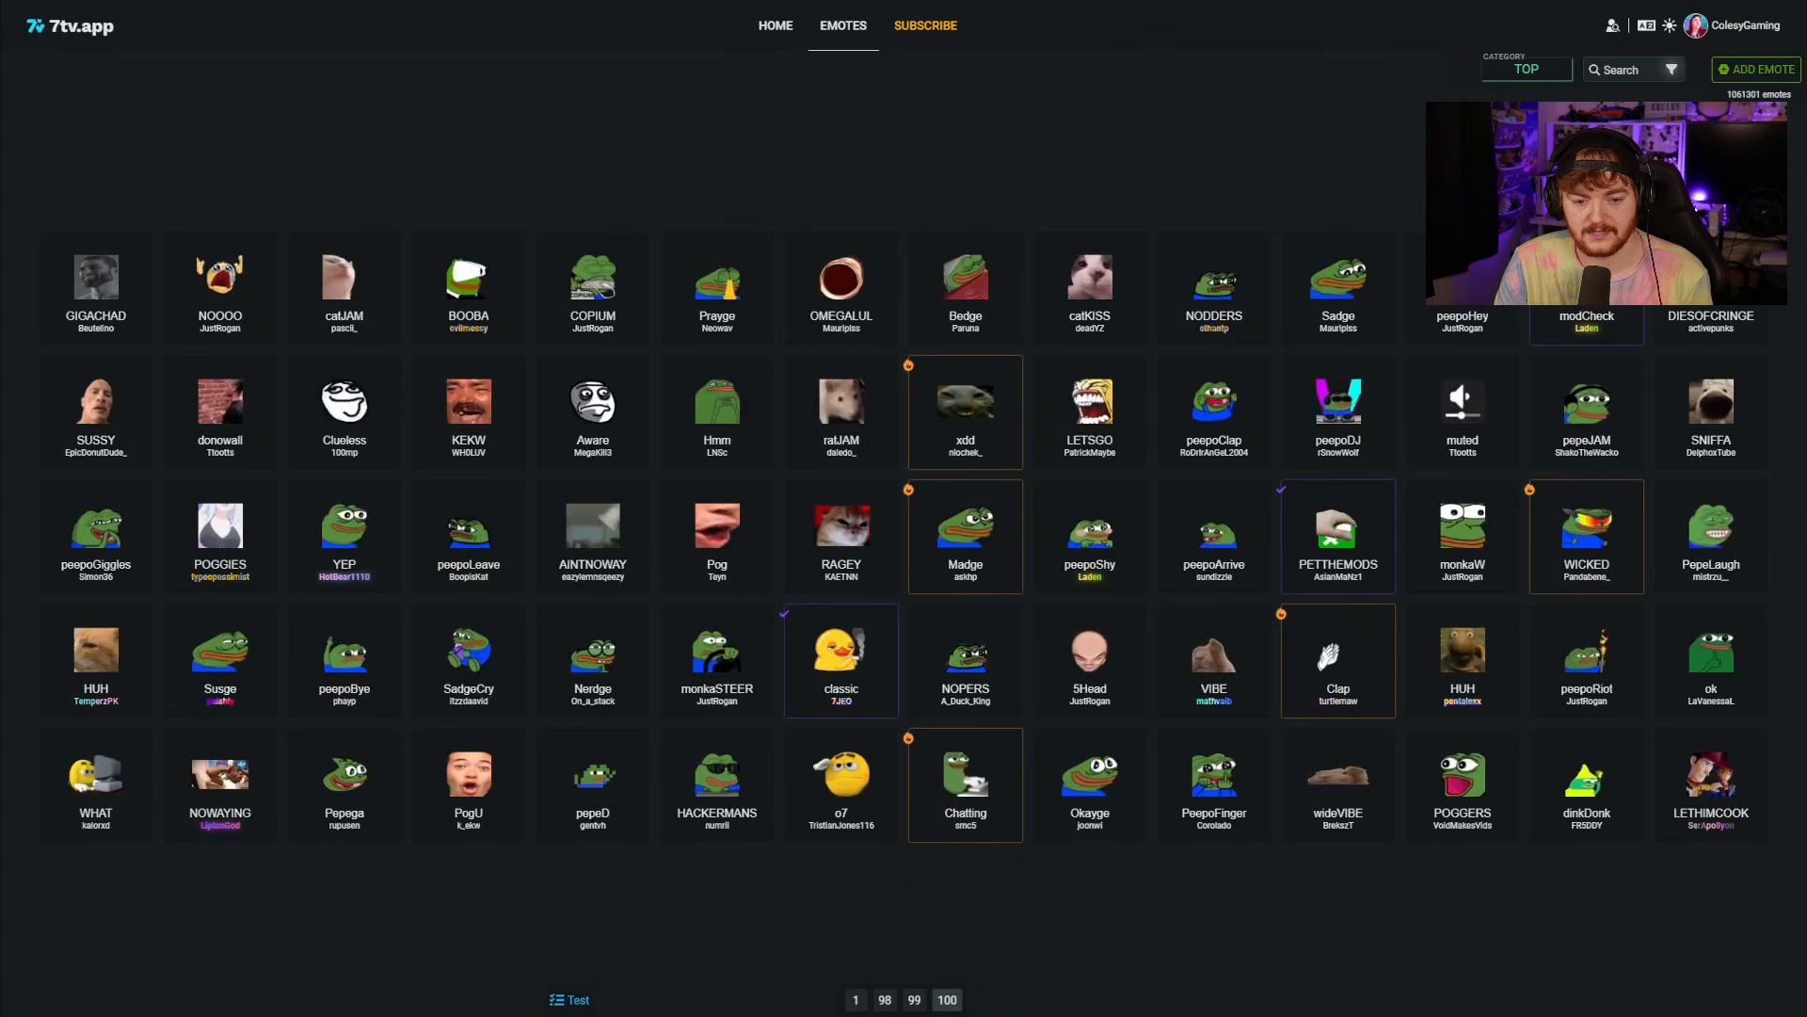
left_click(937, 1003)
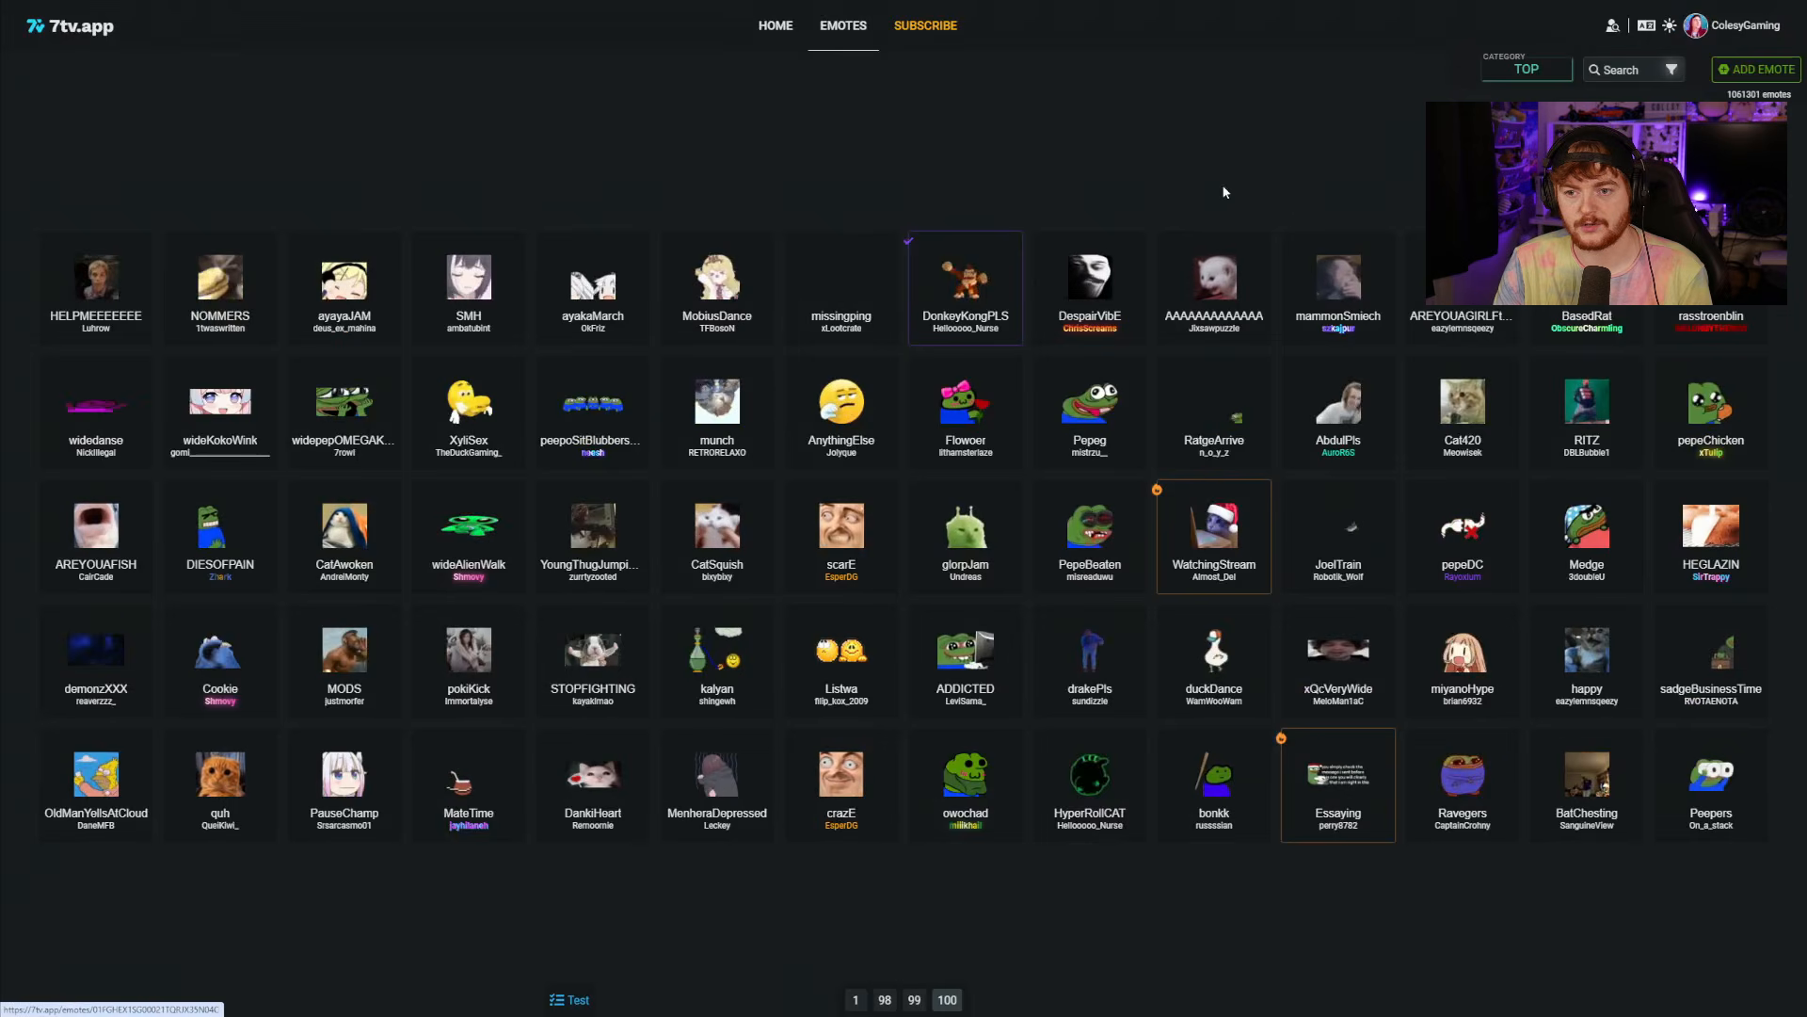
Submit a new emote with the blue paw-print image, shortening its name to CatSnowflakes.
left_click(1756, 70)
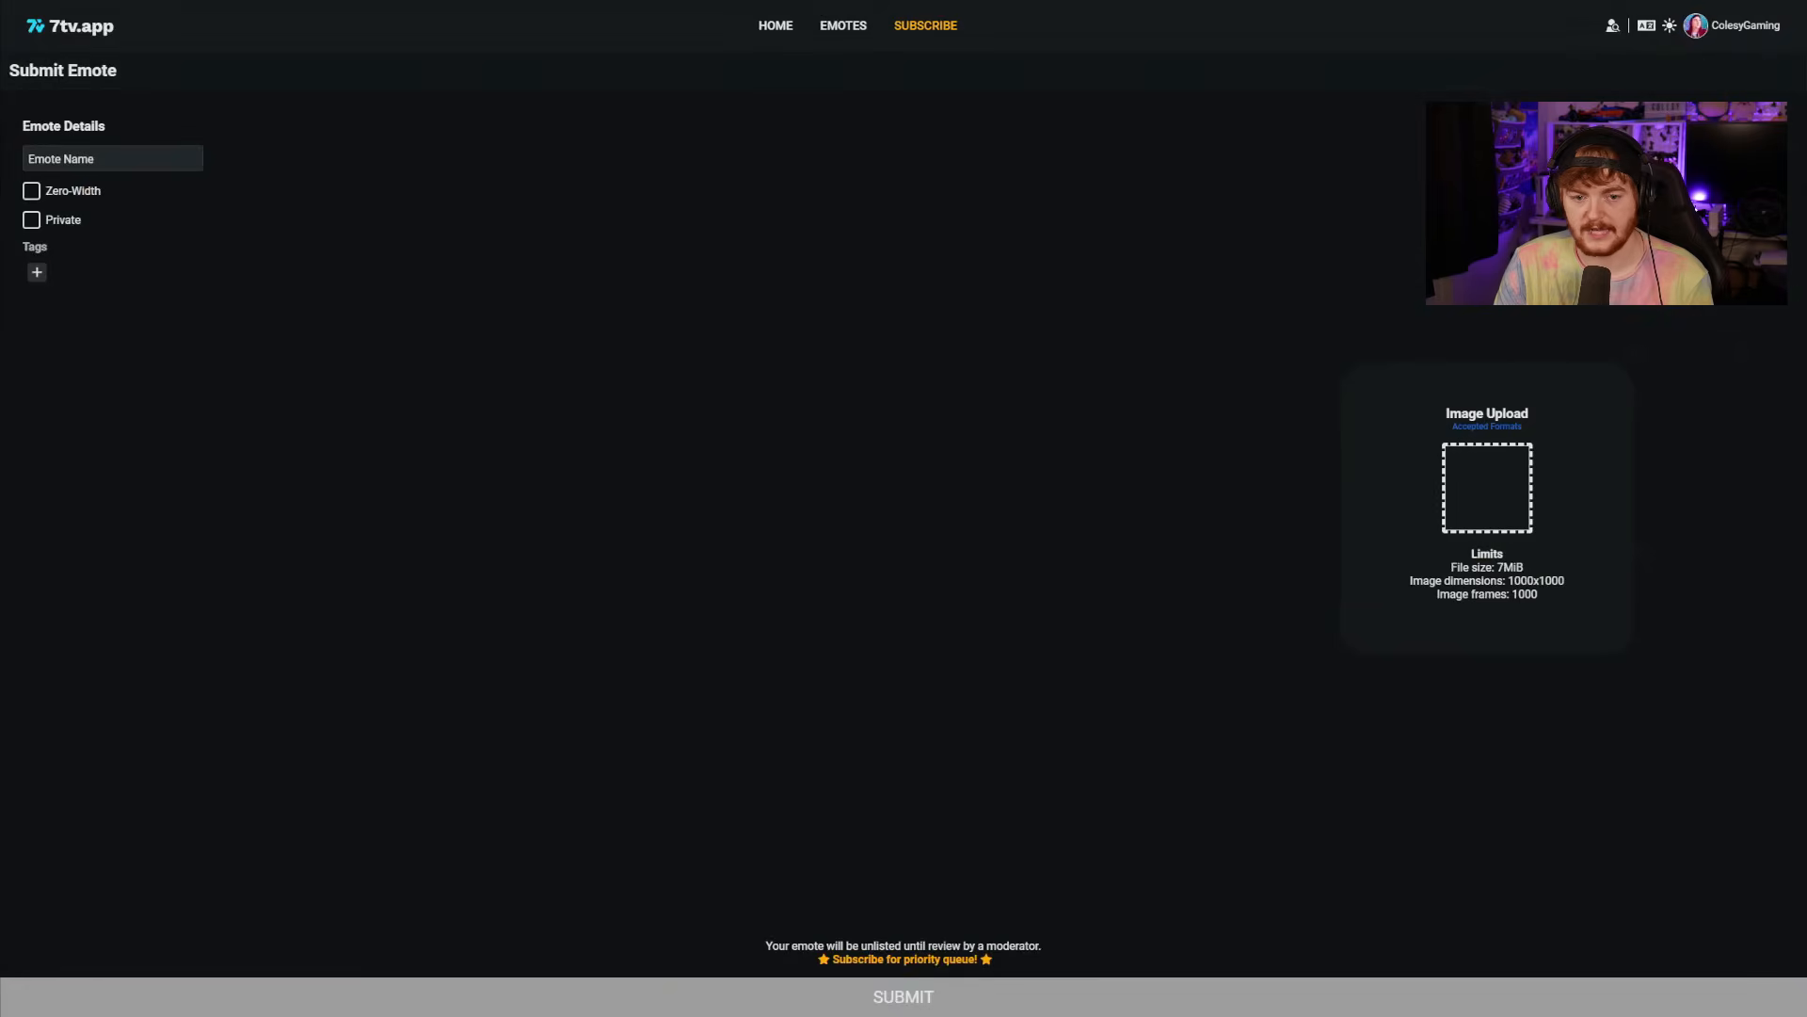
left_click(1487, 426)
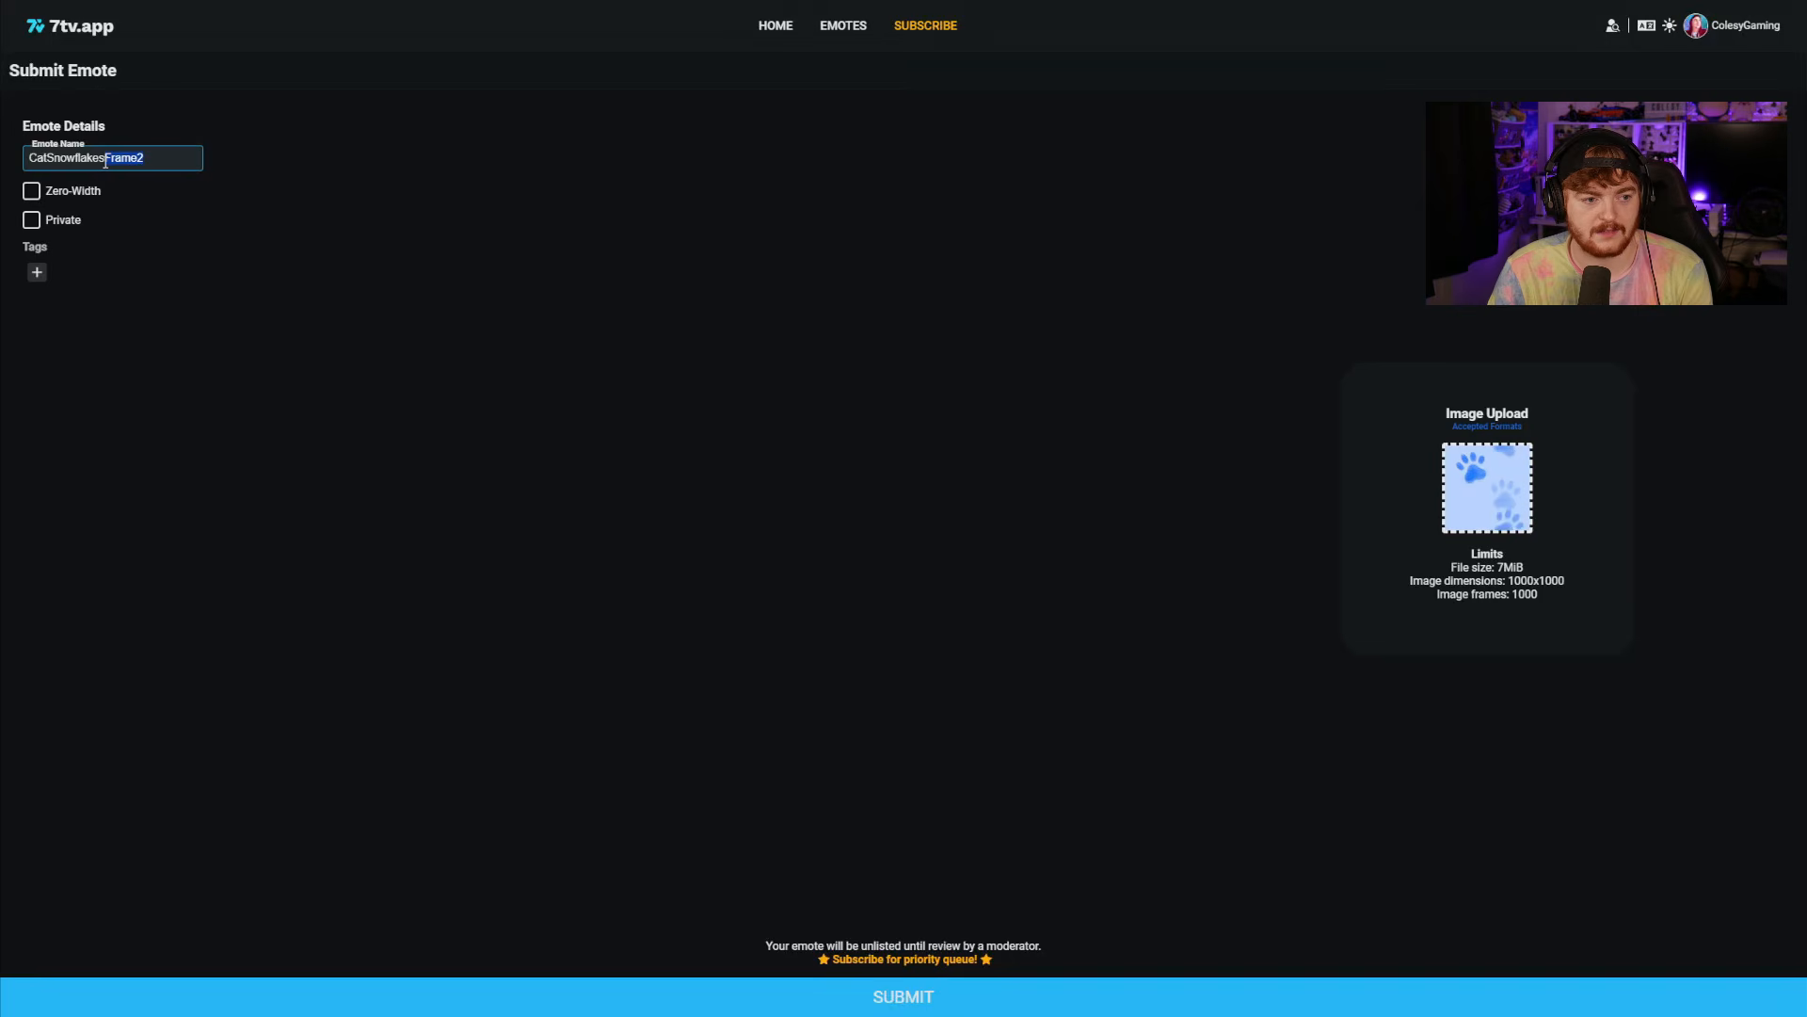
key("BackSpace")
key("Return")
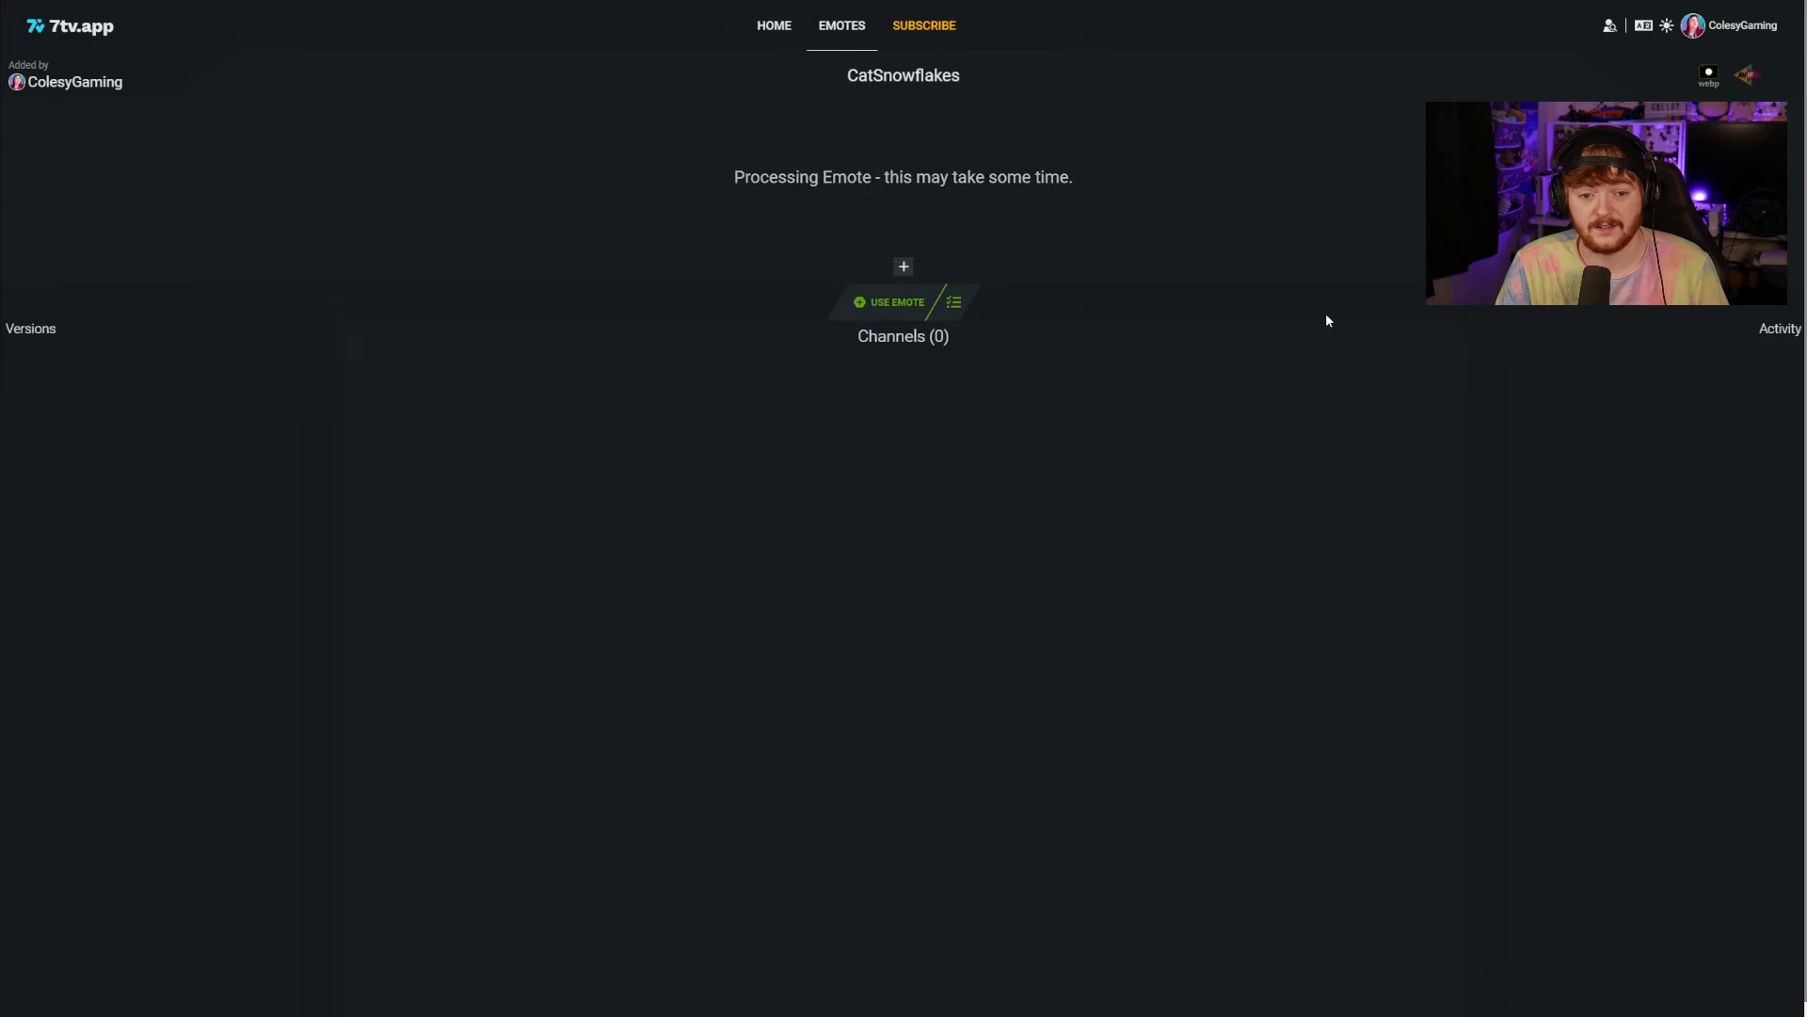
Review the 7TV subscription benefits, including Personal Emotes, and return through the emote directory to the profile page.
left_click(924, 26)
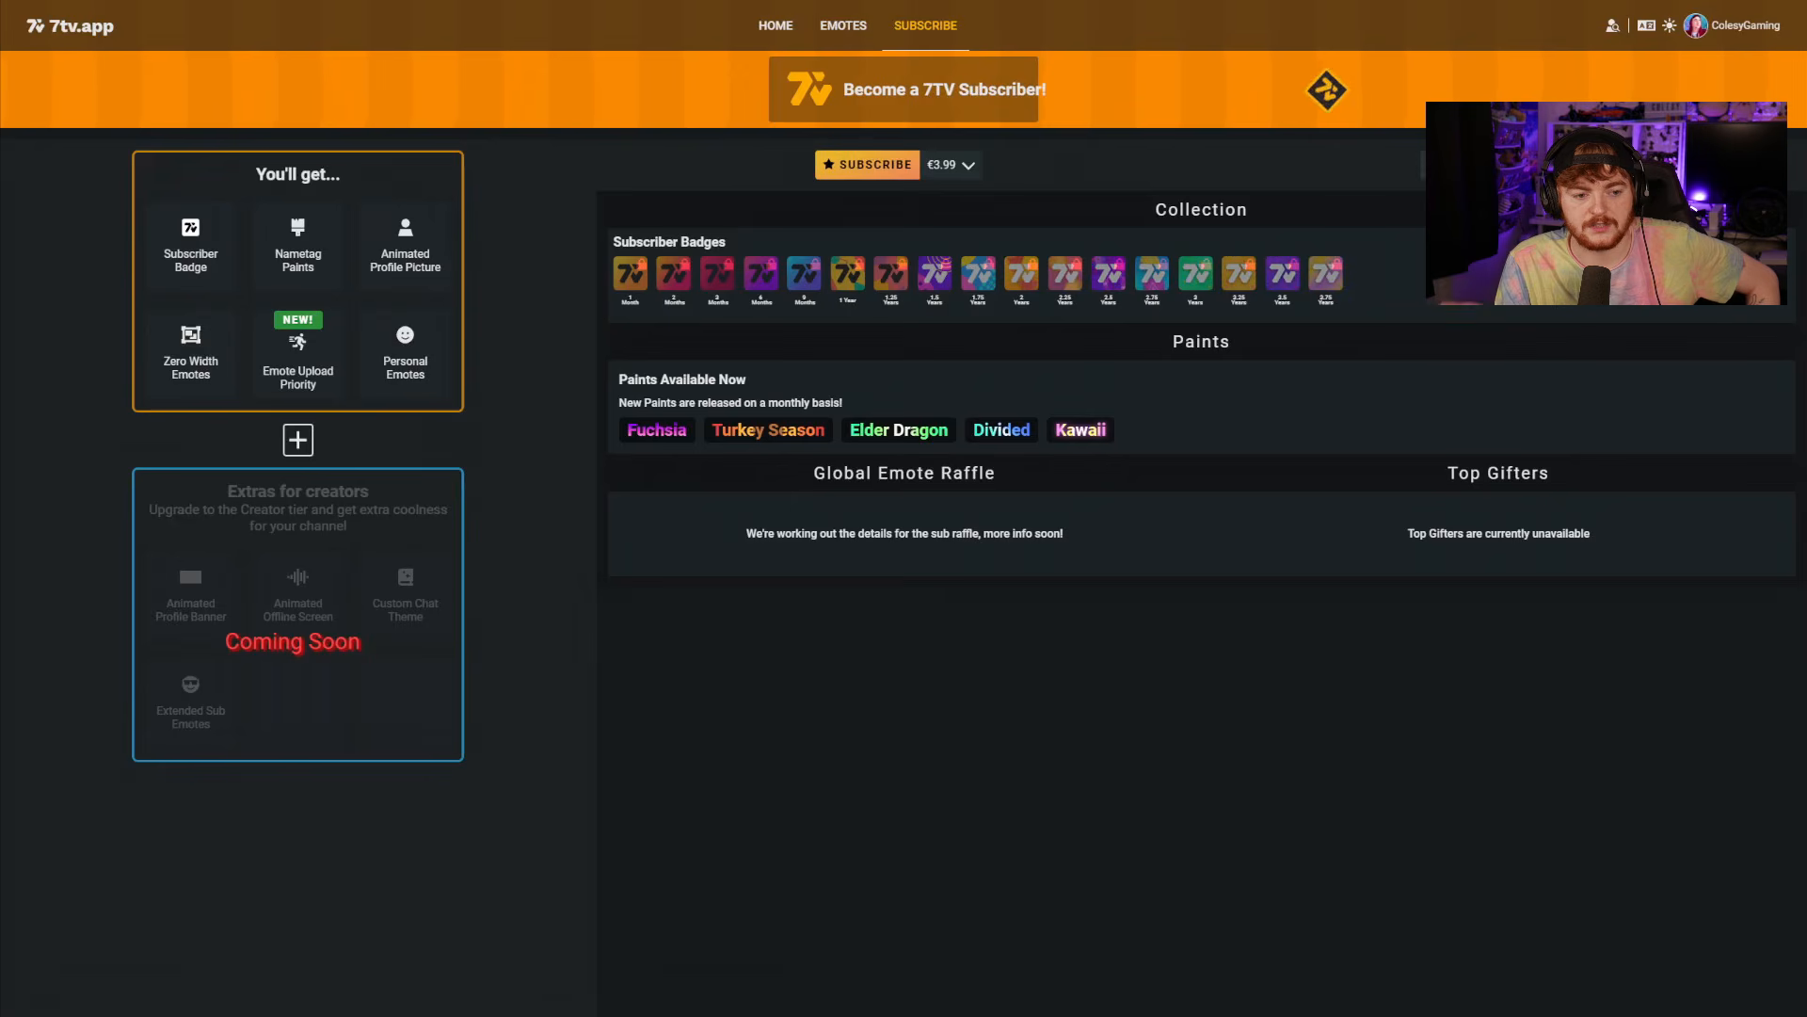
double_click(500, 356)
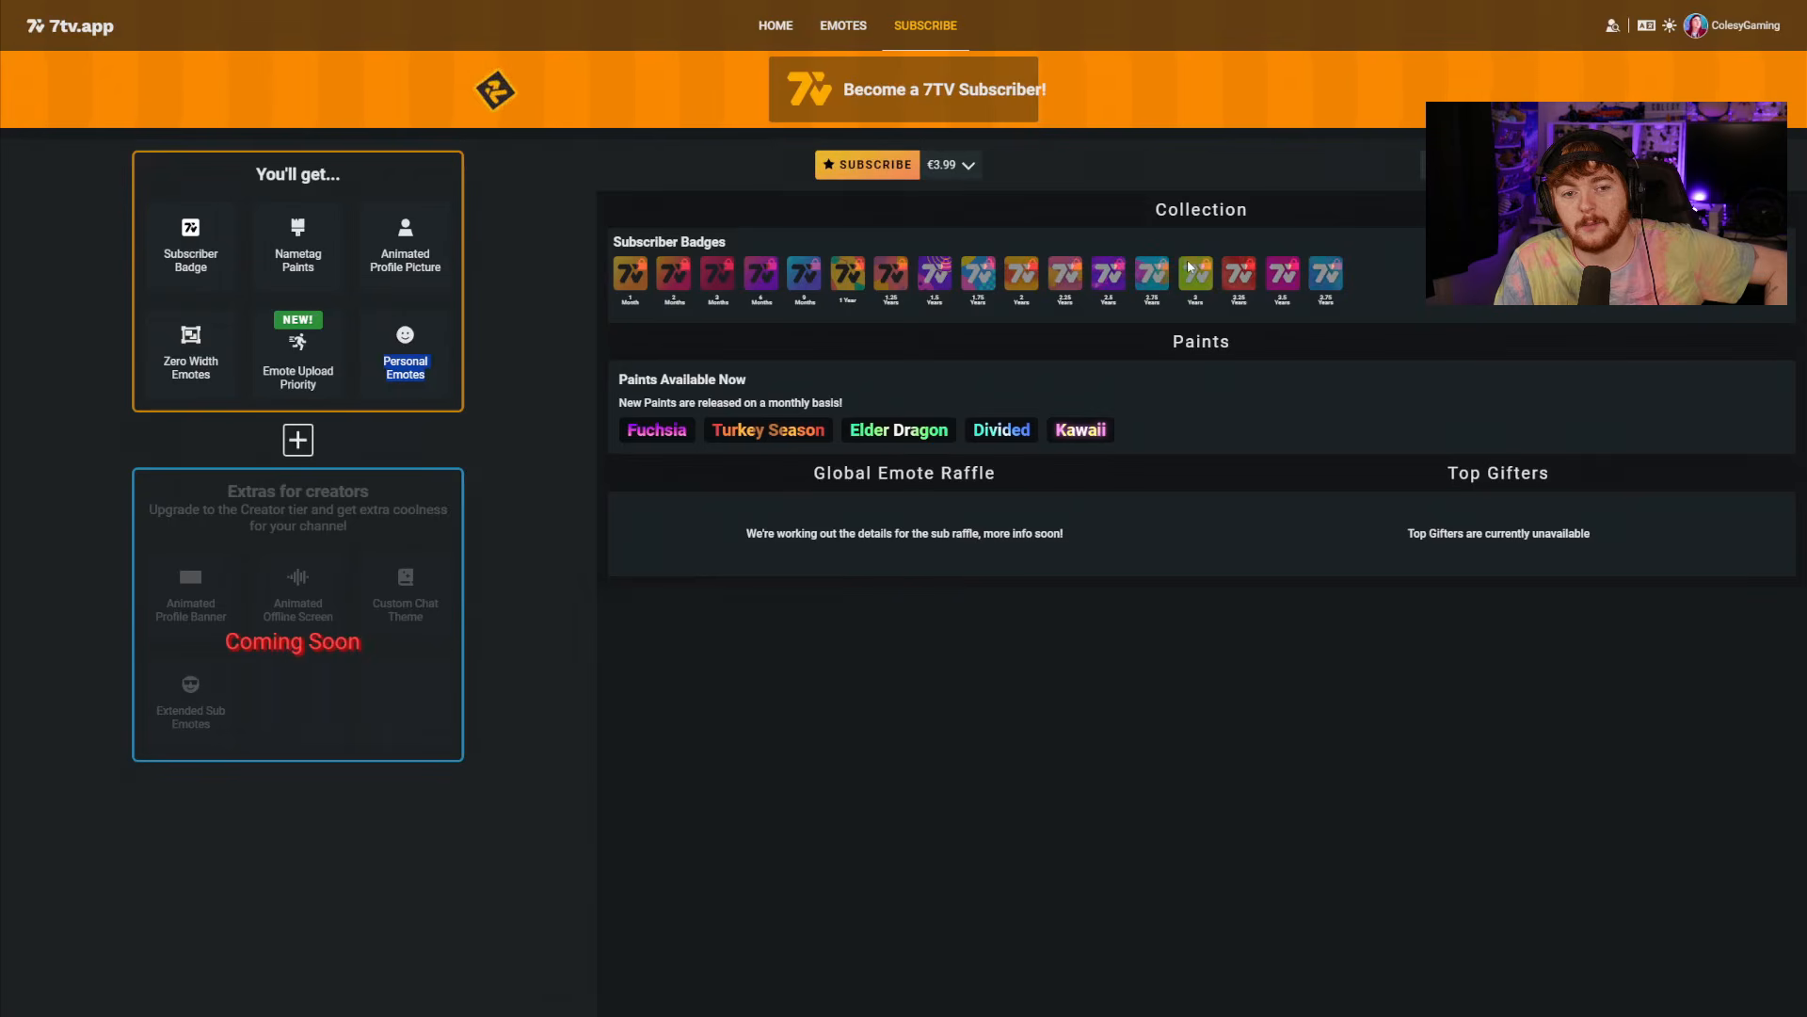
left_click(876, 25)
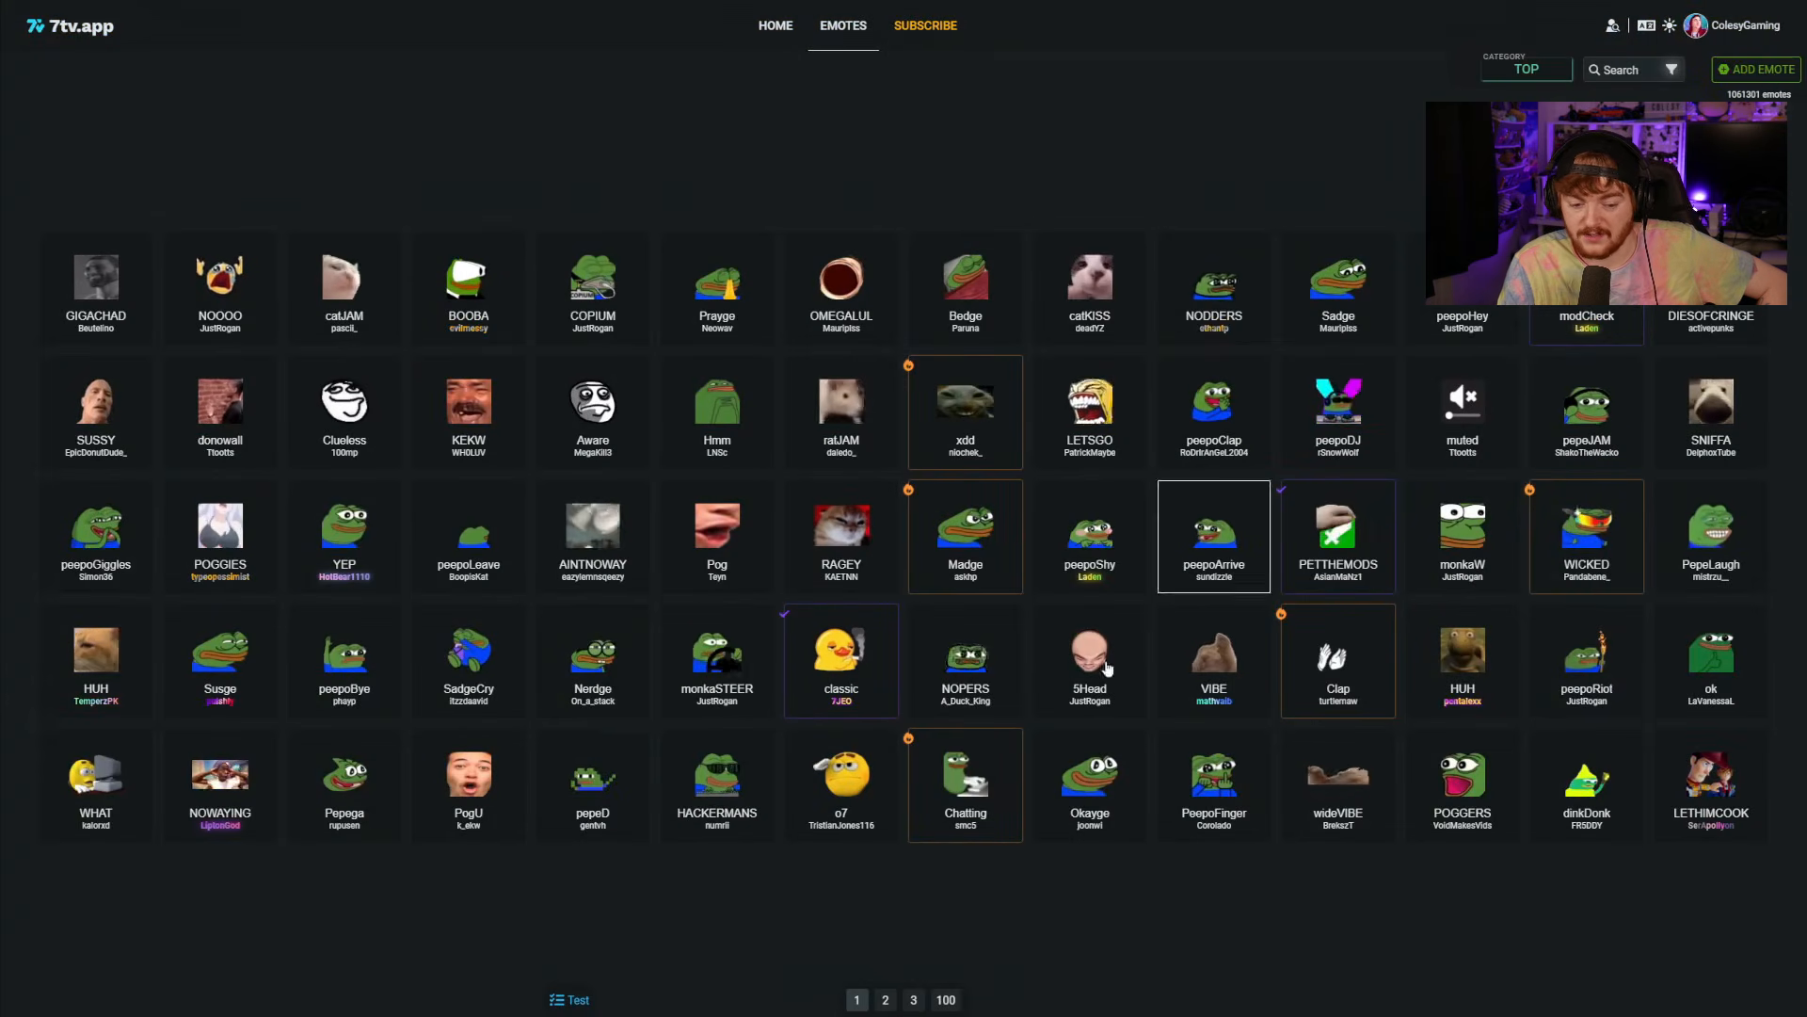
left_click(1695, 25)
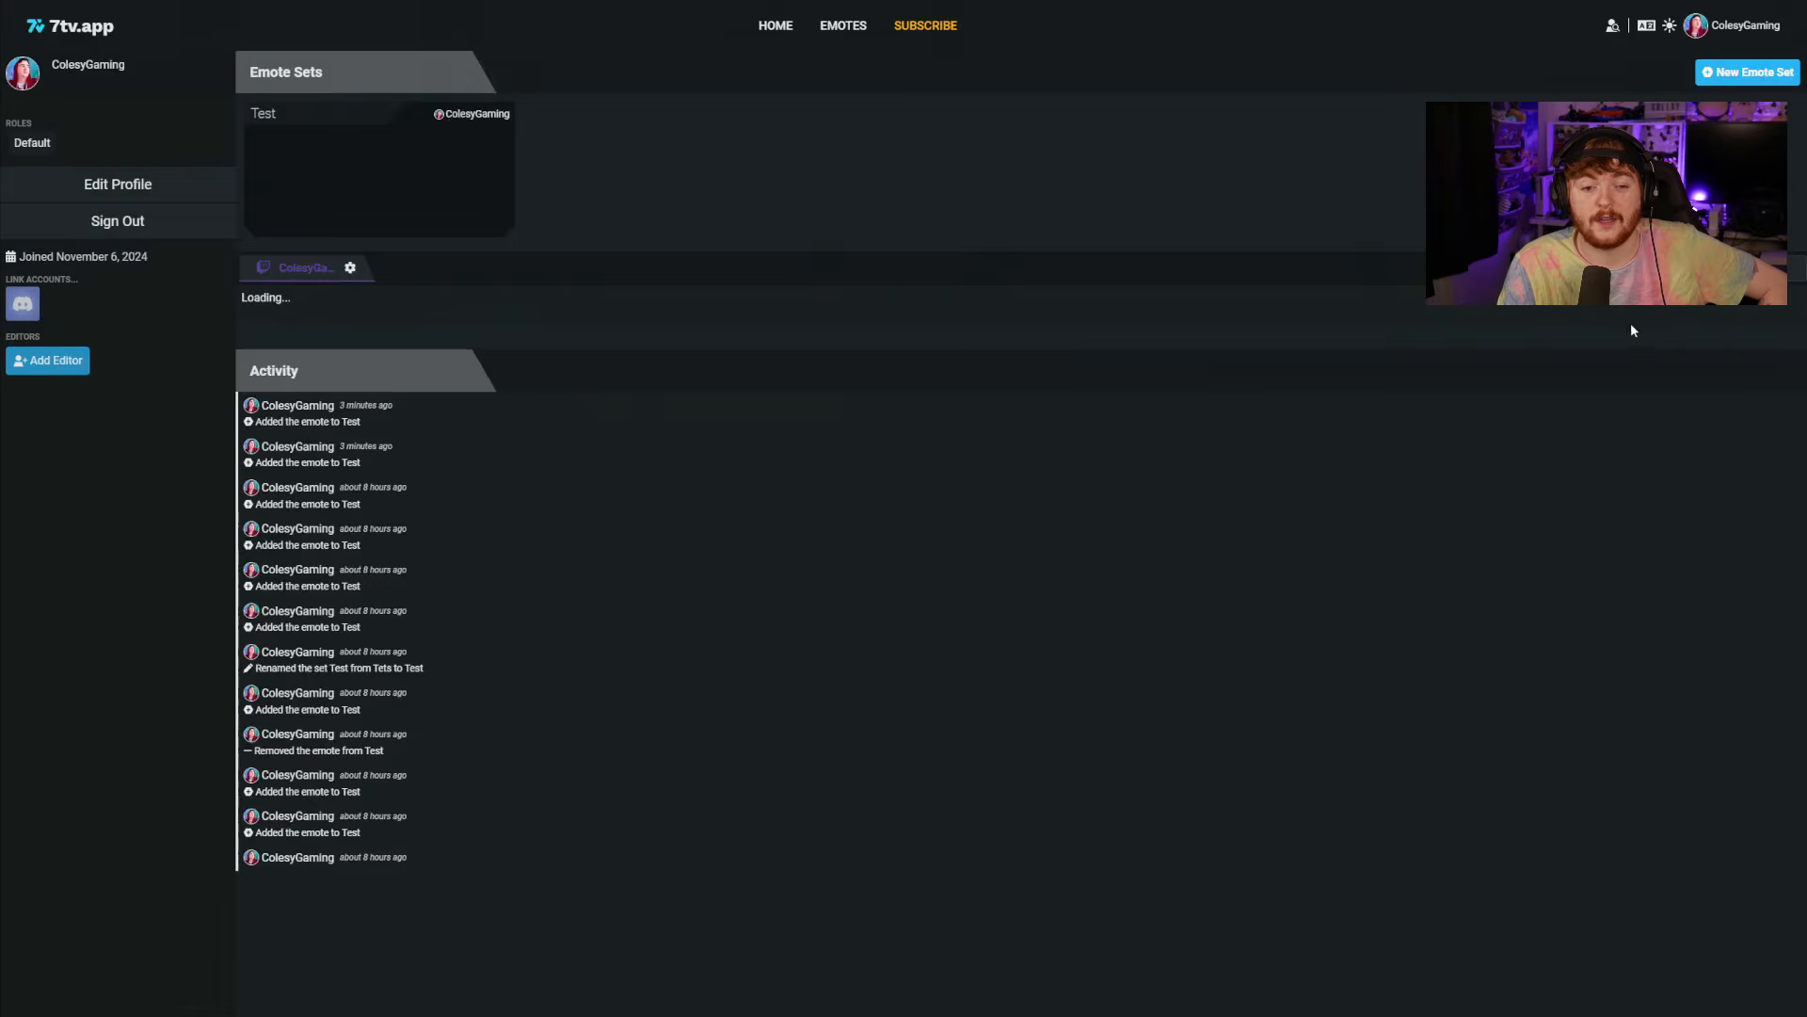